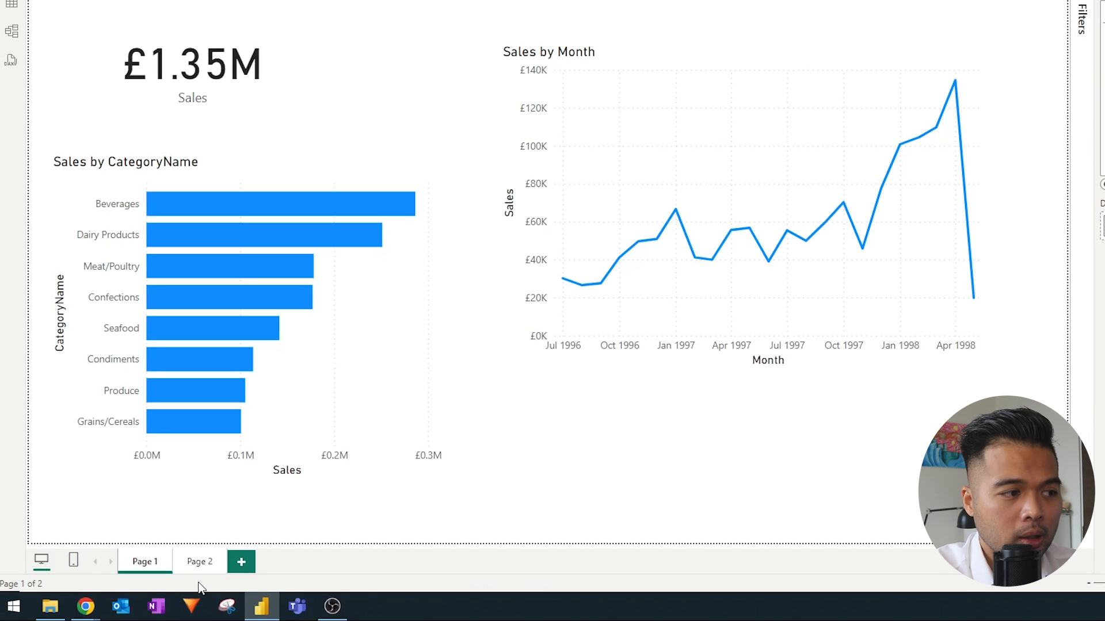
# On the blank Page 2, build a table of CategoryName with the Sales measure from Calculations
pyautogui.click(199, 561)
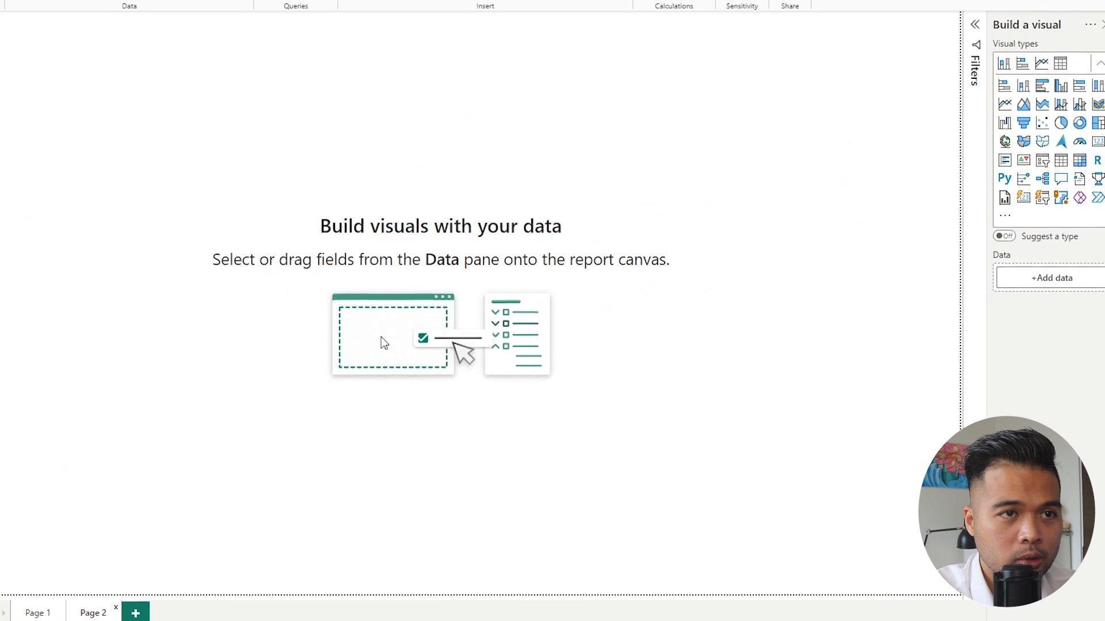
pyautogui.click(964, 191)
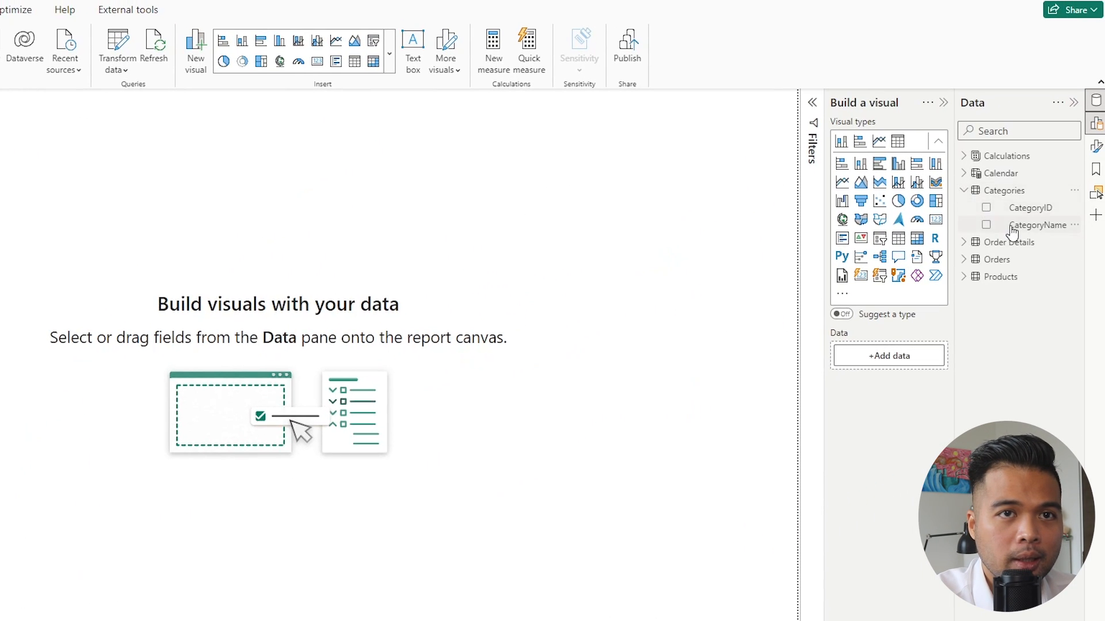
pyautogui.moveTo(1014, 225); pyautogui.dragTo(501, 260)
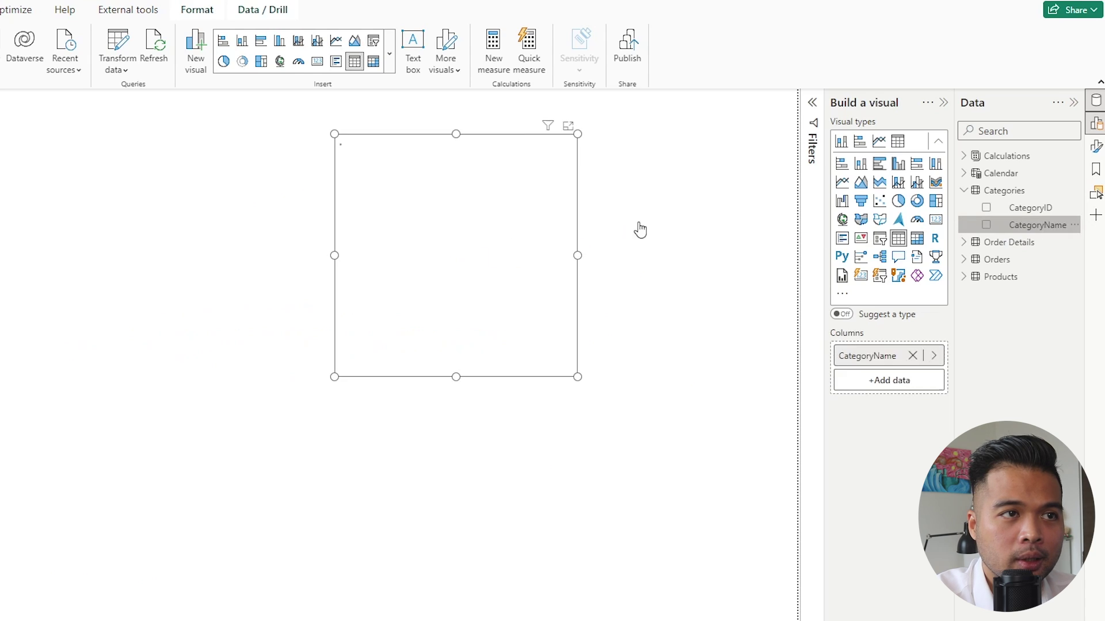
pyautogui.click(965, 157)
pyautogui.moveTo(1001, 173); pyautogui.dragTo(490, 259)
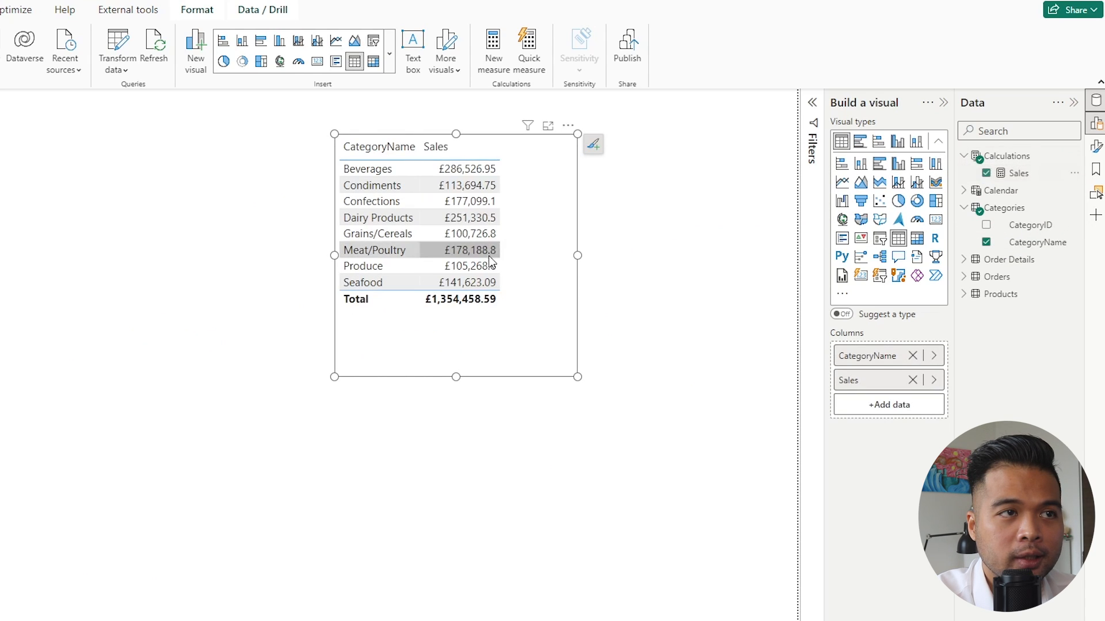
pyautogui.click(1018, 173)
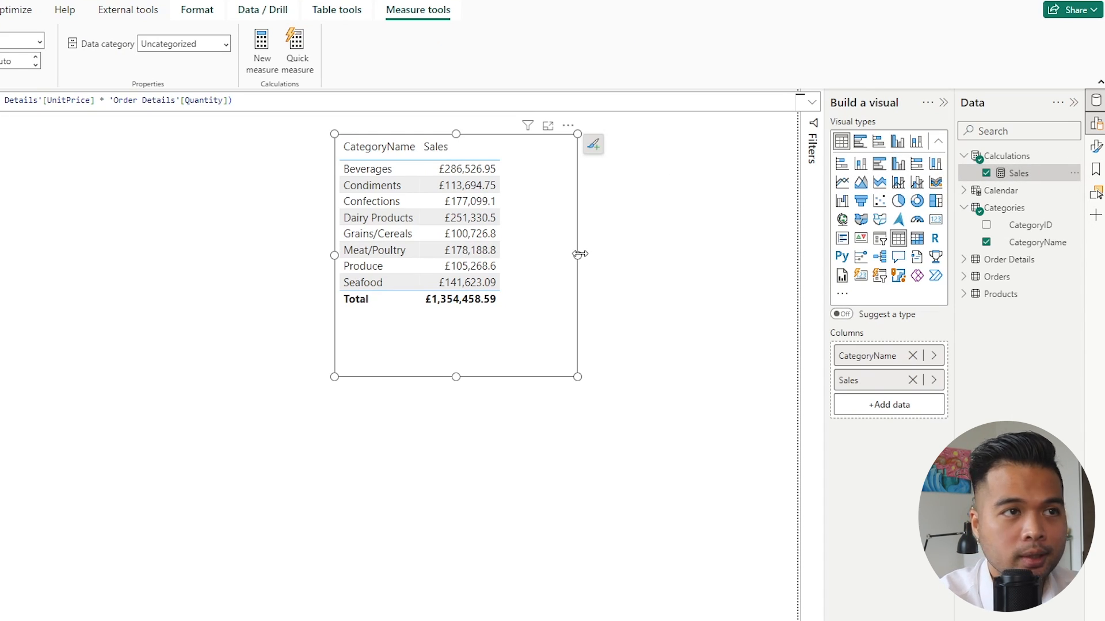
# Widen the table visual and move it right and down on the canvas
pyautogui.moveTo(580, 255); pyautogui.dragTo(682, 259)
pyautogui.moveTo(646, 312); pyautogui.dragTo(753, 337)
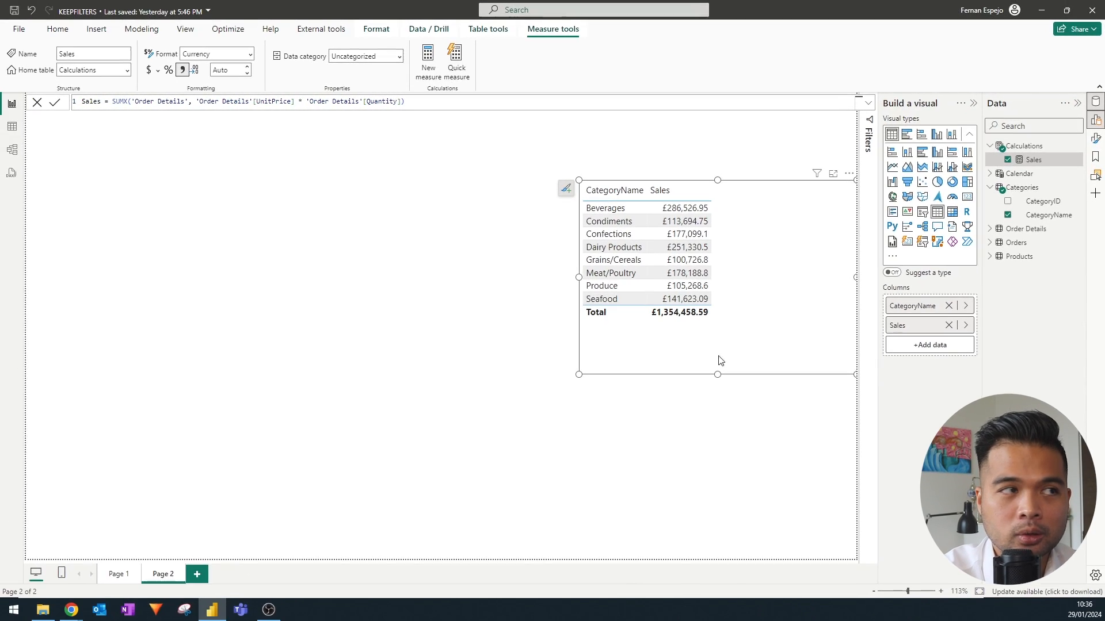
pyautogui.click(14, 148)
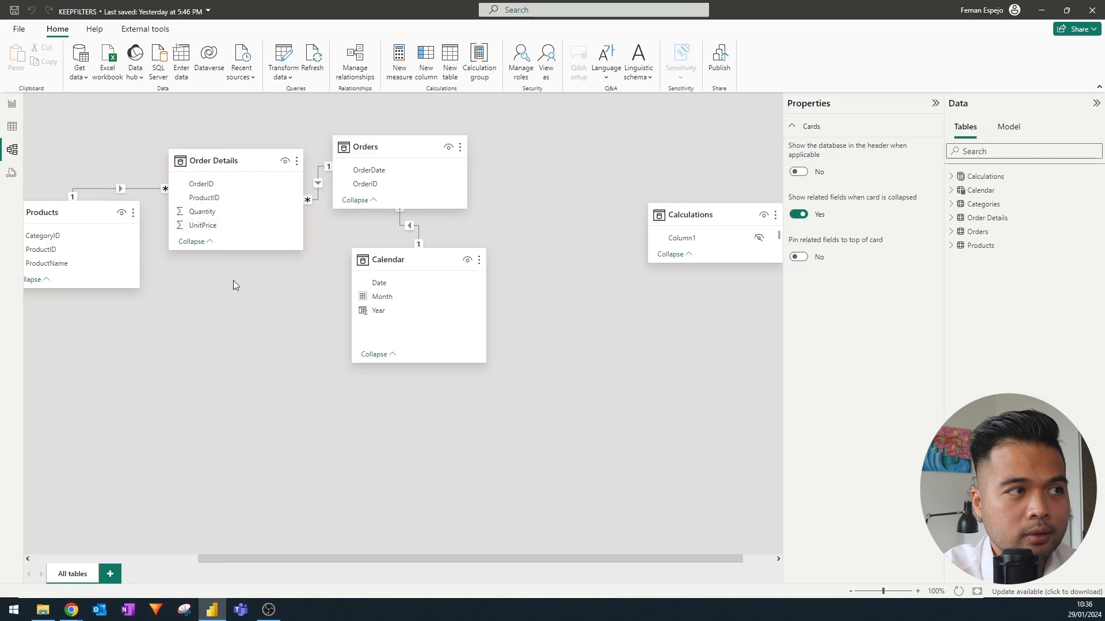
pyautogui.moveTo(233, 281); pyautogui.dragTo(450, 332)
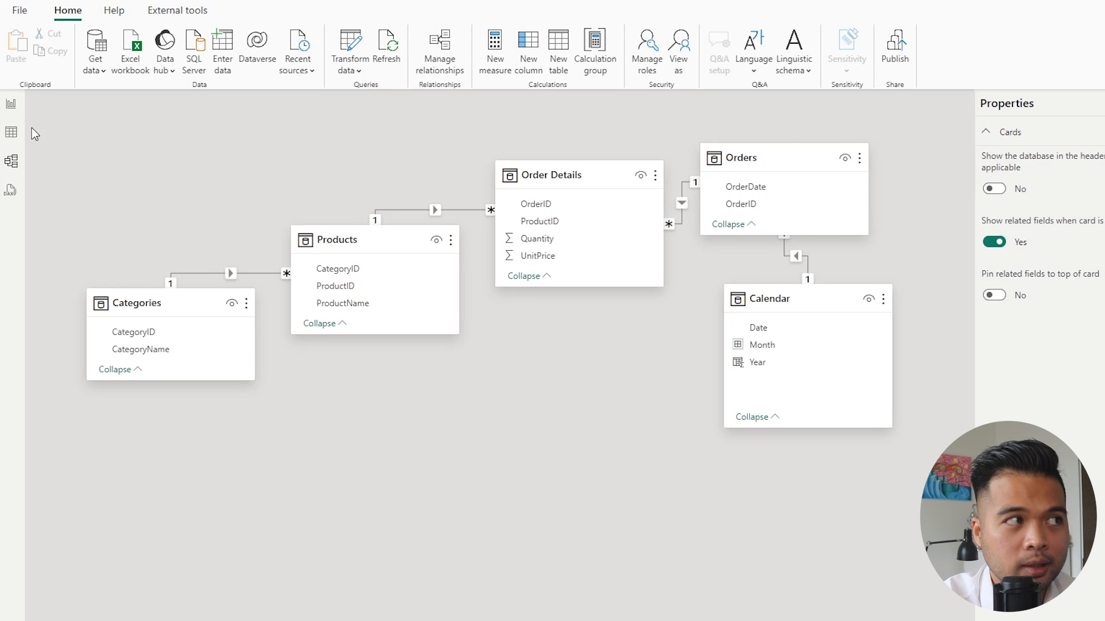
pyautogui.click(12, 106)
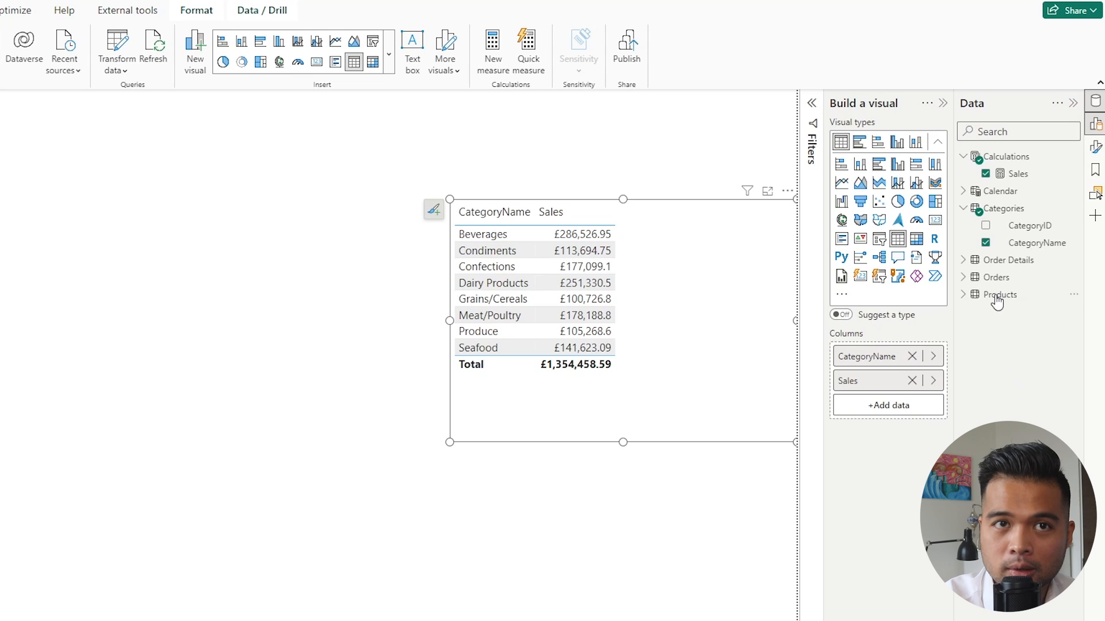
# Create measure Sales Beverages = CALCULATE([Sales], Categories[CategoryName] = "Beverages") in Calculations
pyautogui.rightClick(1005, 160)
pyautogui.click(979, 184)
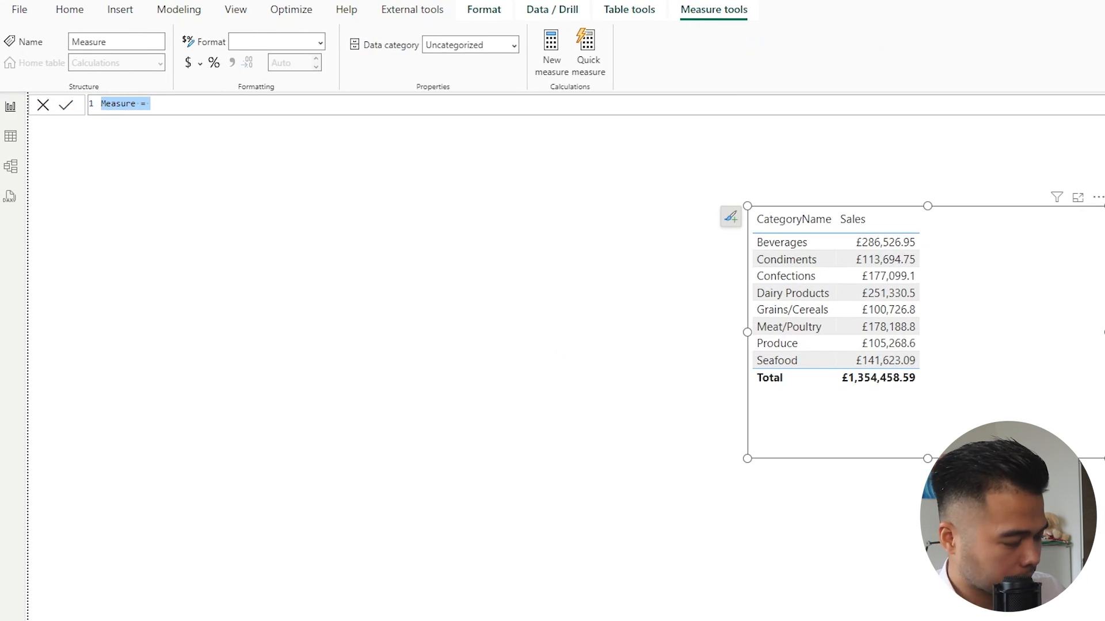
pyautogui.write('Sales Bever')
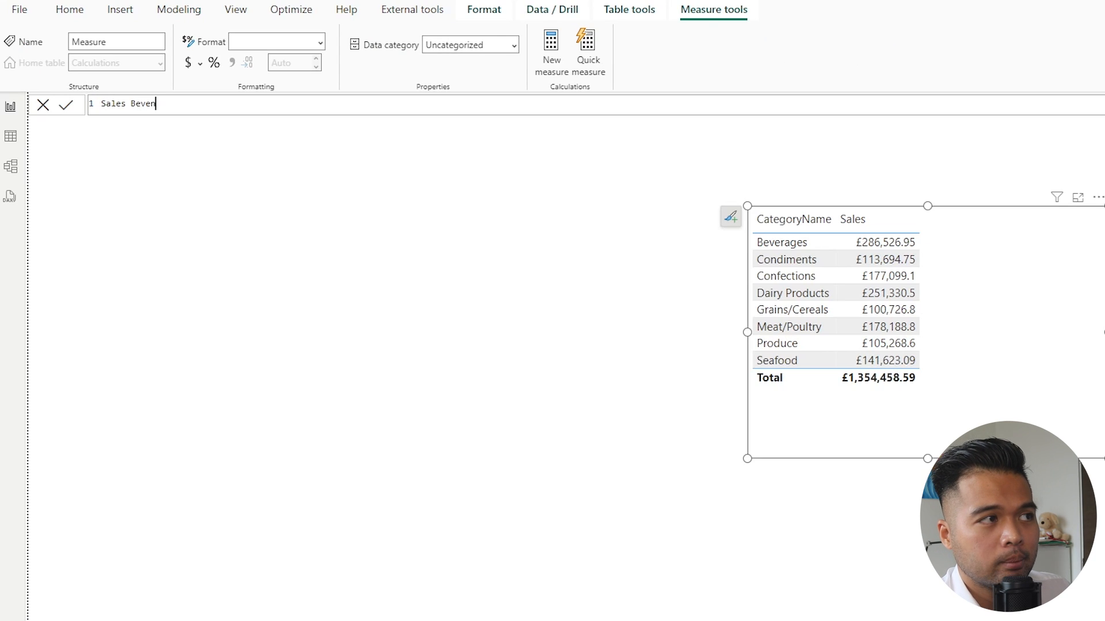
pyautogui.write('ages = CALC')
pyautogui.press('Tab')
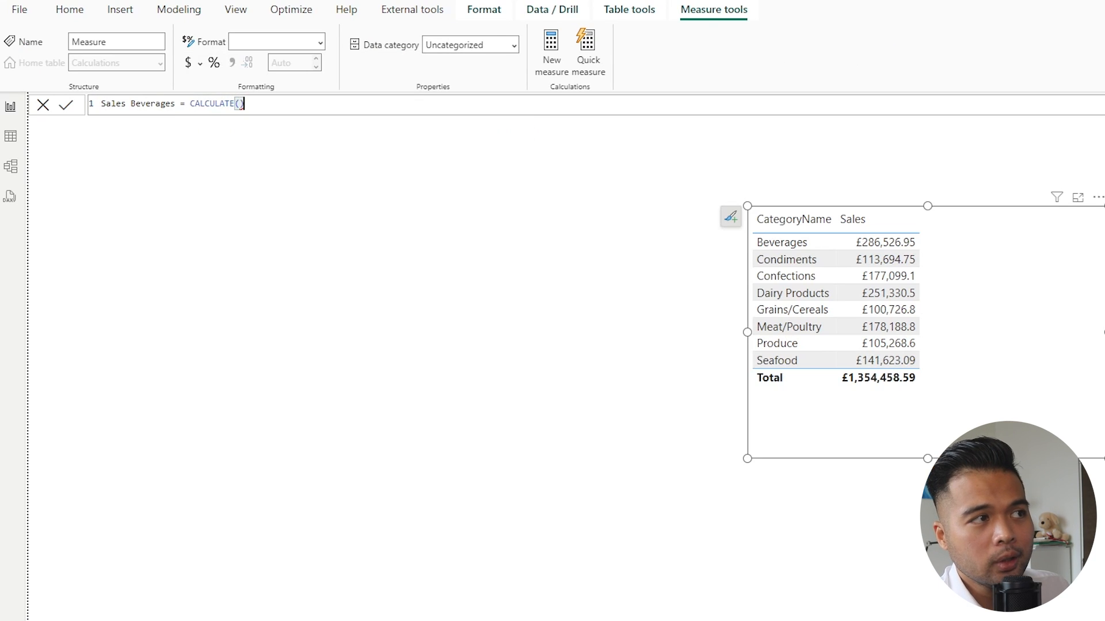
pyautogui.hotkey('shift', 'Return')
pyautogui.write('[Sal')
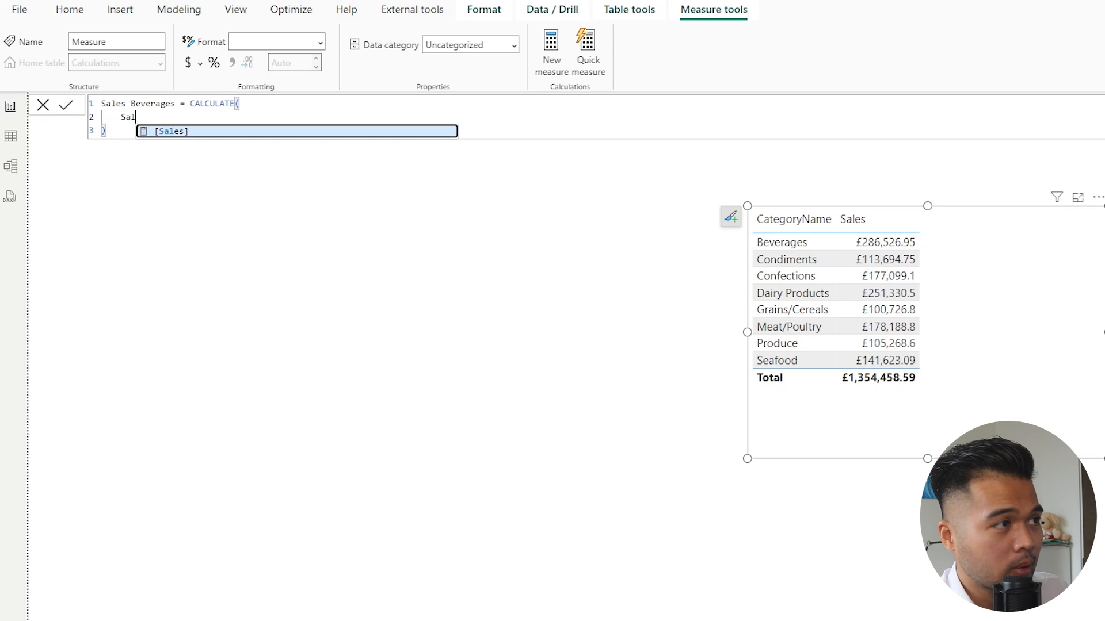
pyautogui.press('Tab')
pyautogui.hotkey('shift', 'Return')
pyautogui.write(',')
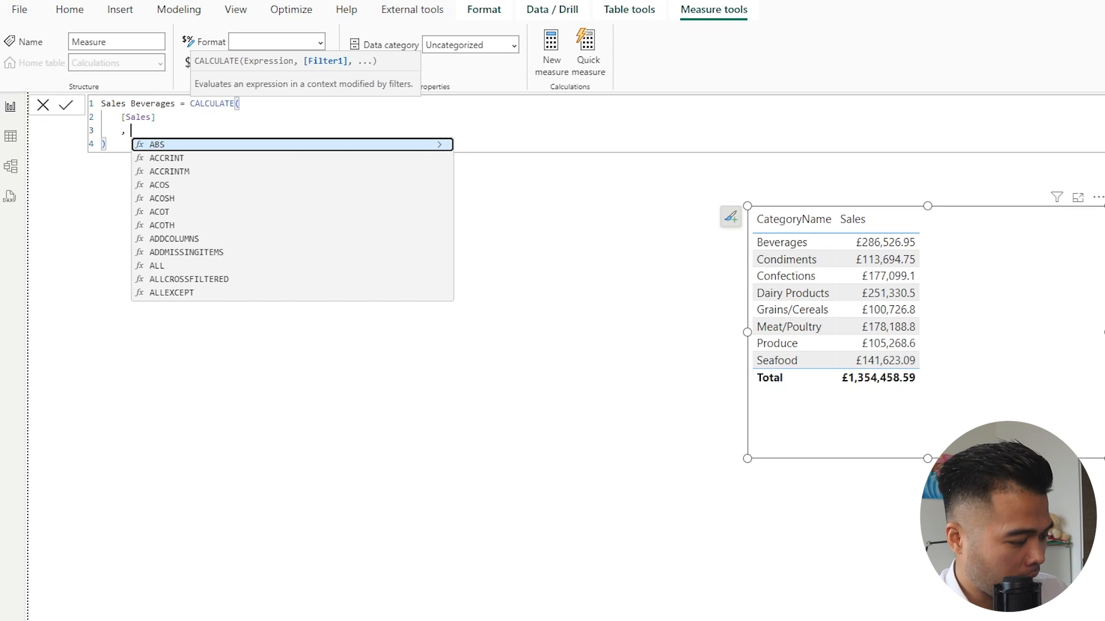
pyautogui.write(' Catego')
pyautogui.press('Down')
pyautogui.press('Down')
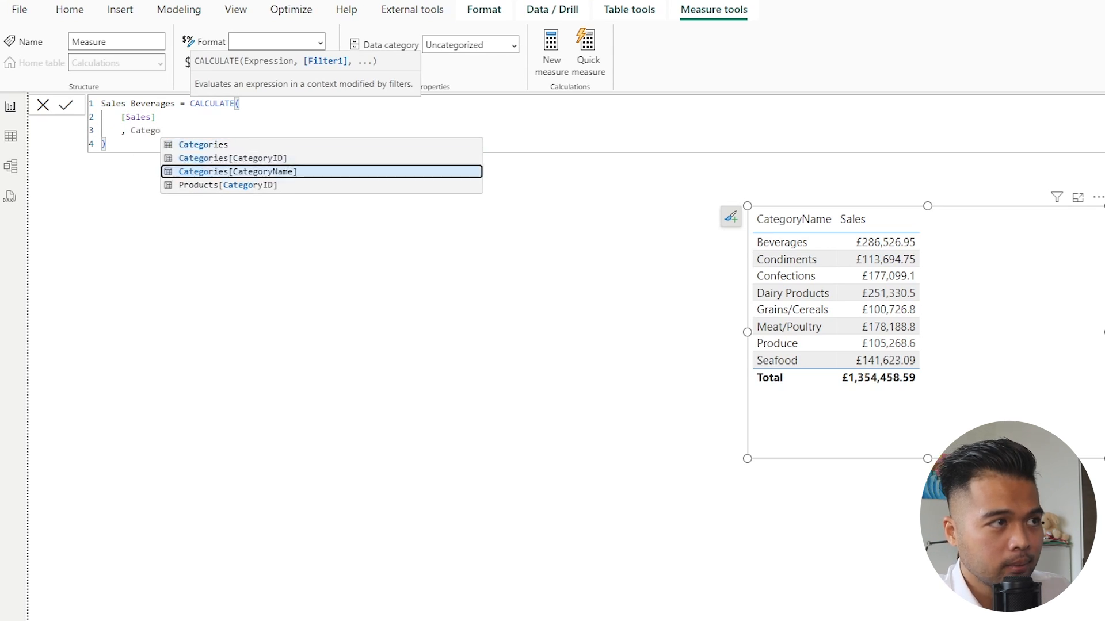
pyautogui.press('Tab')
pyautogui.write('= "Bev')
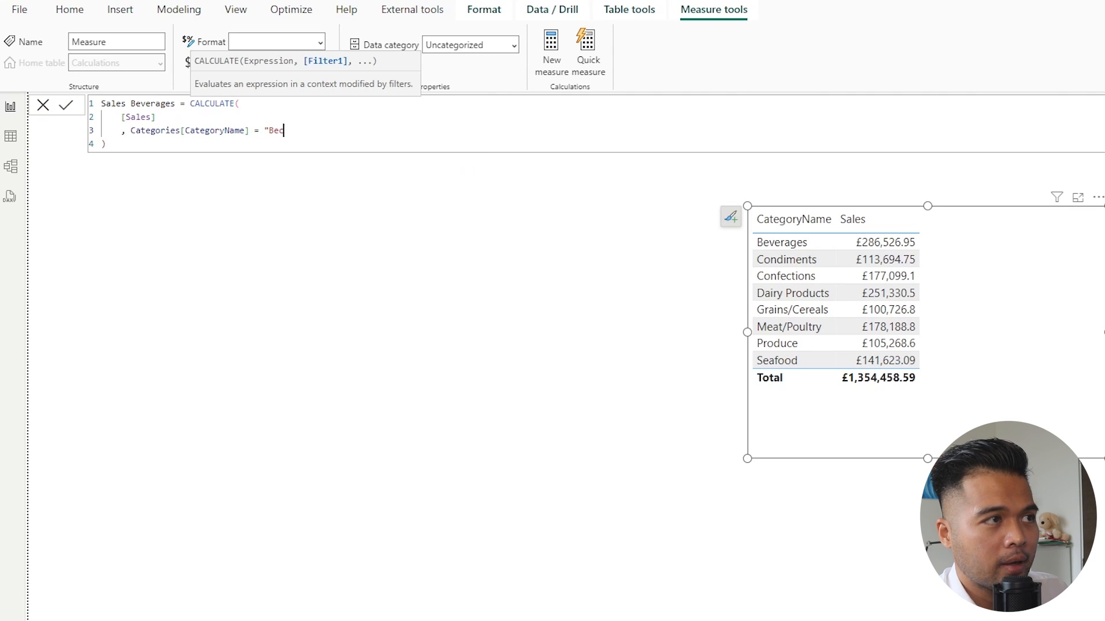
pyautogui.write('erages"')
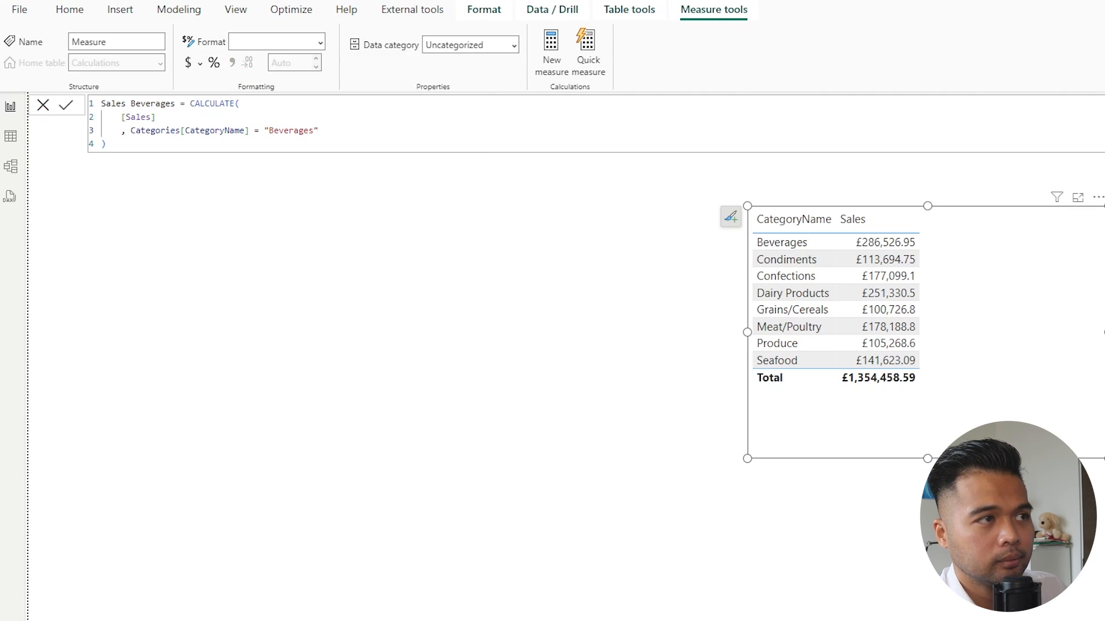
pyautogui.hotkey('ctrl', 'Return')
# Add Sales Beverages to the table and highlight Condiments, Confections and Dairy Products rows to compare values
pyautogui.moveTo(1032, 197); pyautogui.dragTo(677, 344)
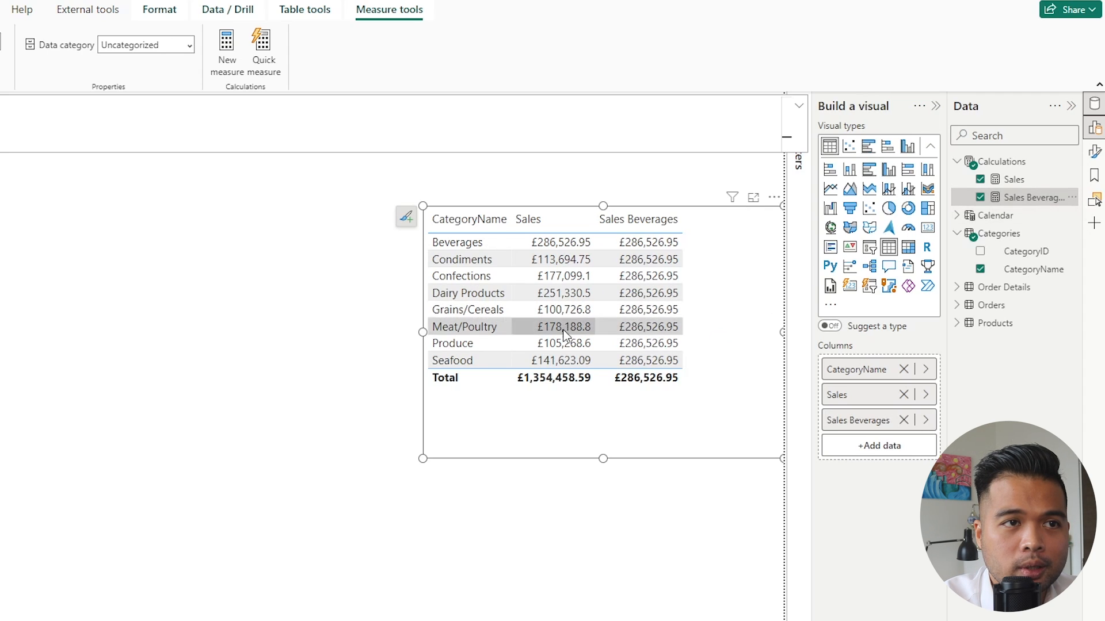
pyautogui.moveTo(421, 332); pyautogui.dragTo(489, 332)
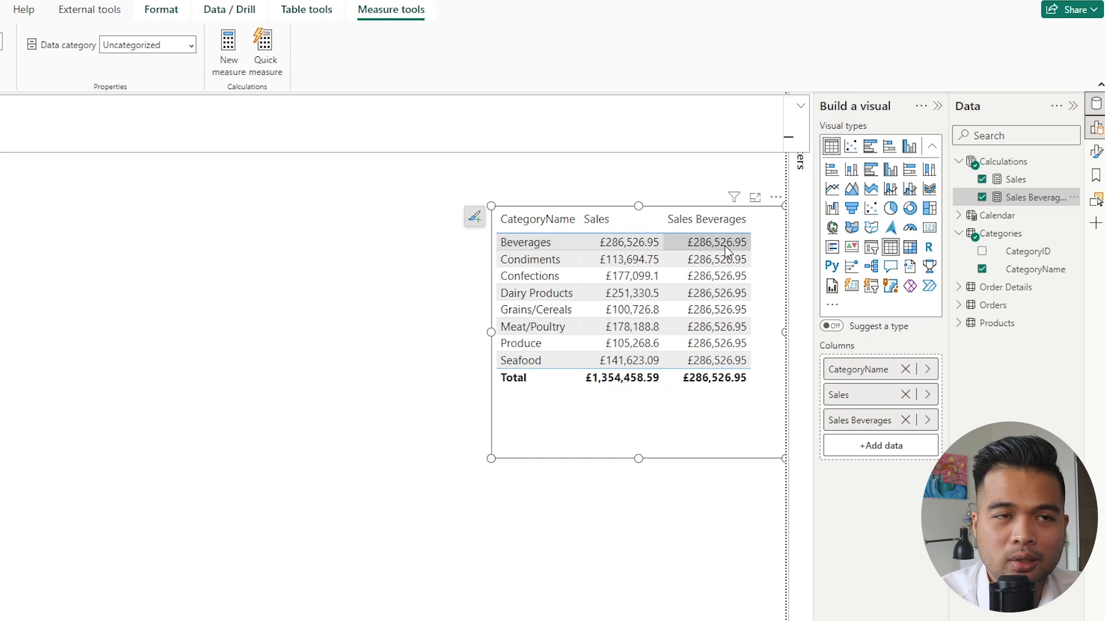
pyautogui.click(717, 259)
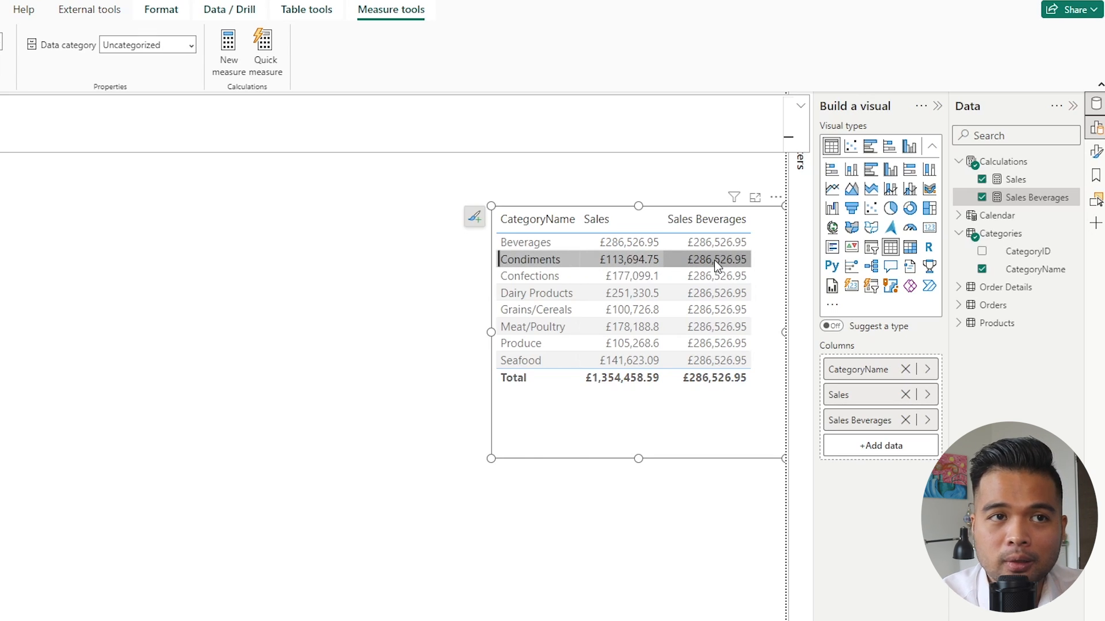
pyautogui.click(718, 278)
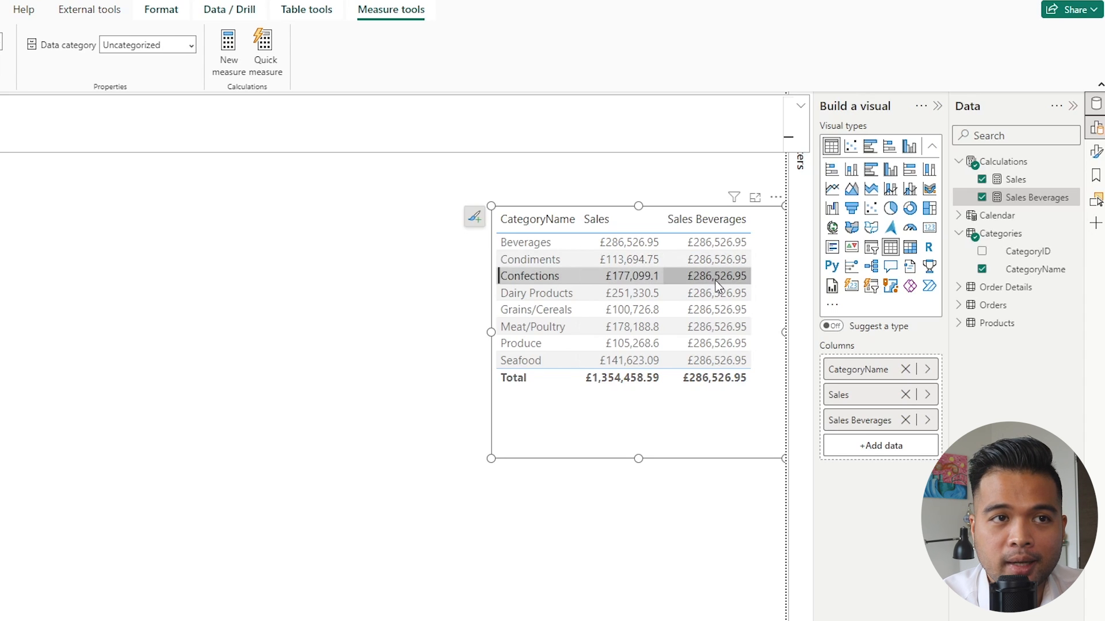
pyautogui.click(719, 295)
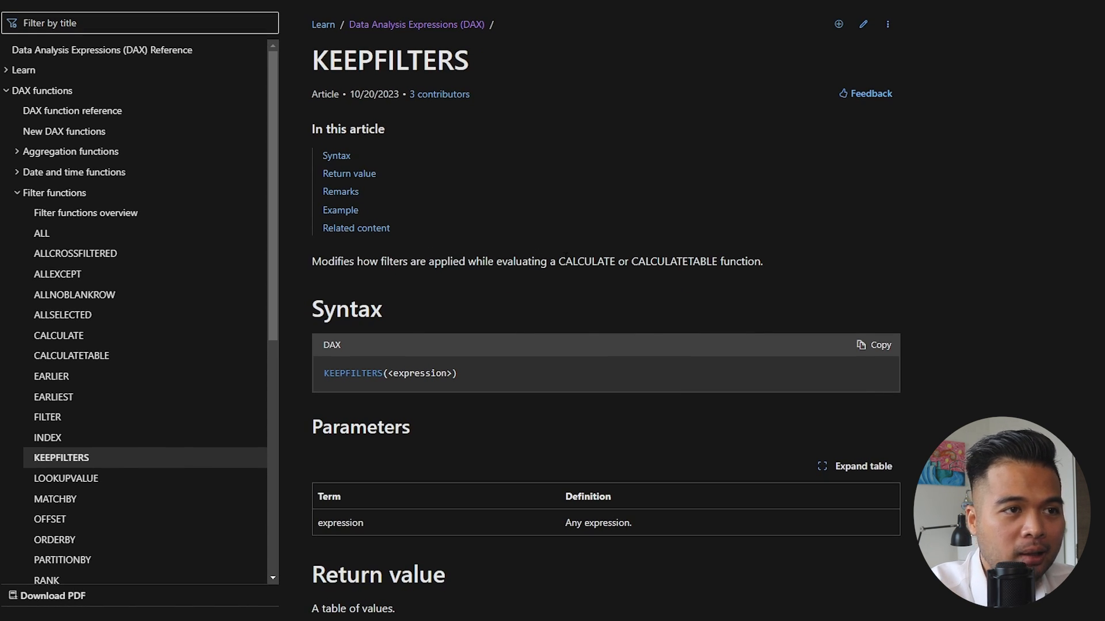
pyautogui.scroll(-3, 564, 257)
pyautogui.scroll(-1, 563, 257)
pyautogui.scroll(-4, 563, 257)
pyautogui.scroll(-5, 563, 257)
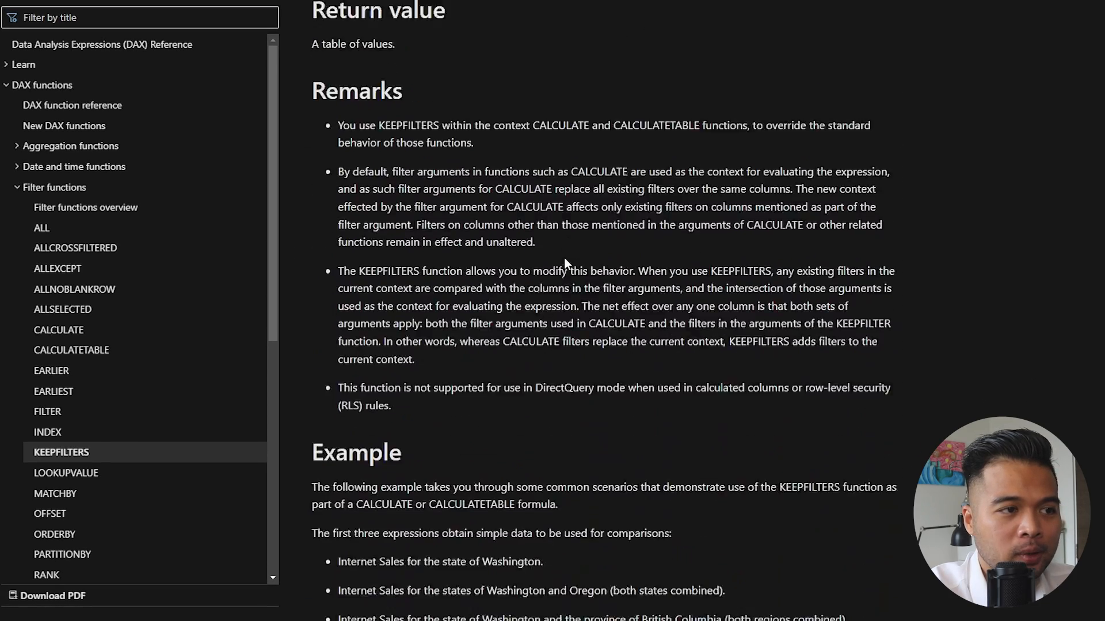
pyautogui.scroll(-1, 563, 258)
pyautogui.scroll(-2, 564, 258)
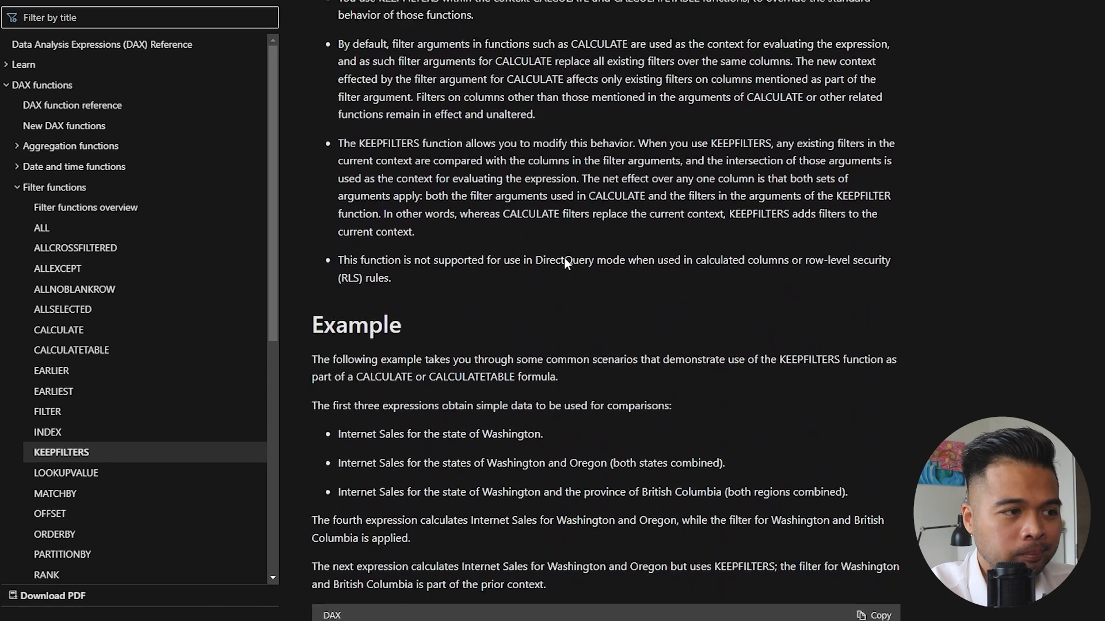
pyautogui.scroll(-2, 564, 257)
pyautogui.scroll(-1, 563, 258)
pyautogui.scroll(-1, 563, 257)
pyautogui.scroll(-2, 564, 257)
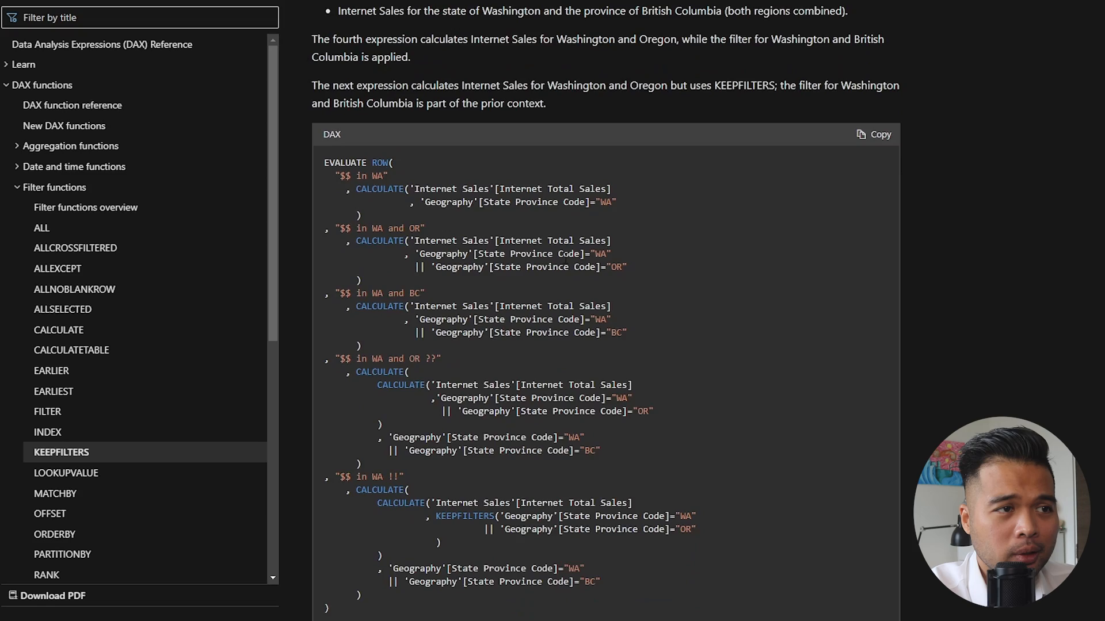
pyautogui.scroll(-3, 564, 258)
pyautogui.scroll(-1, 564, 257)
pyautogui.scroll(-2, 564, 258)
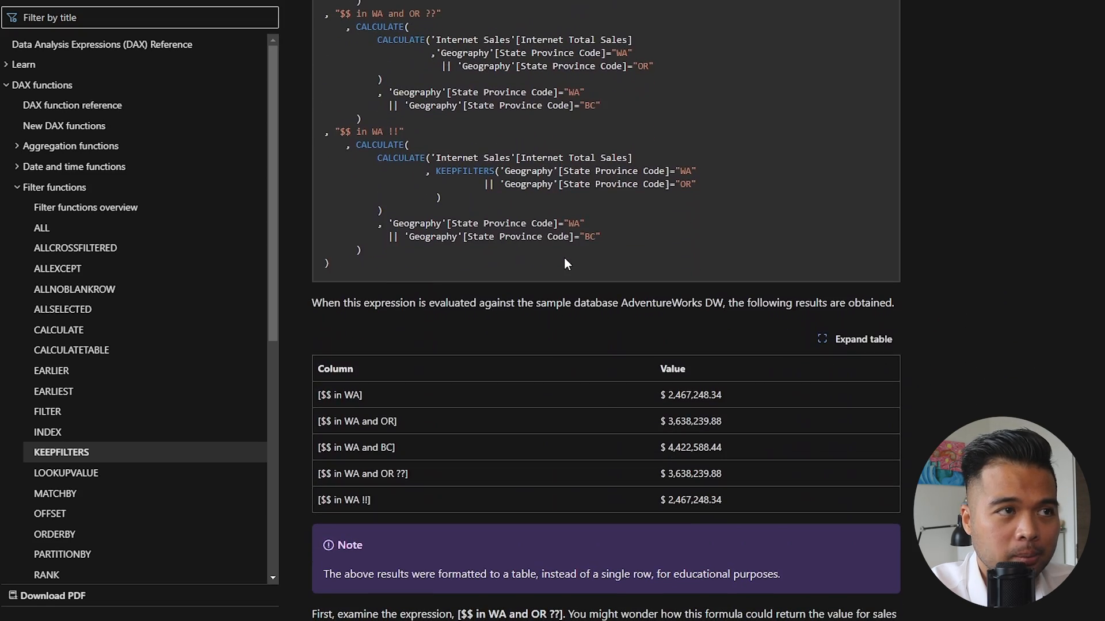
pyautogui.scroll(1, 564, 258)
pyautogui.scroll(2, 564, 258)
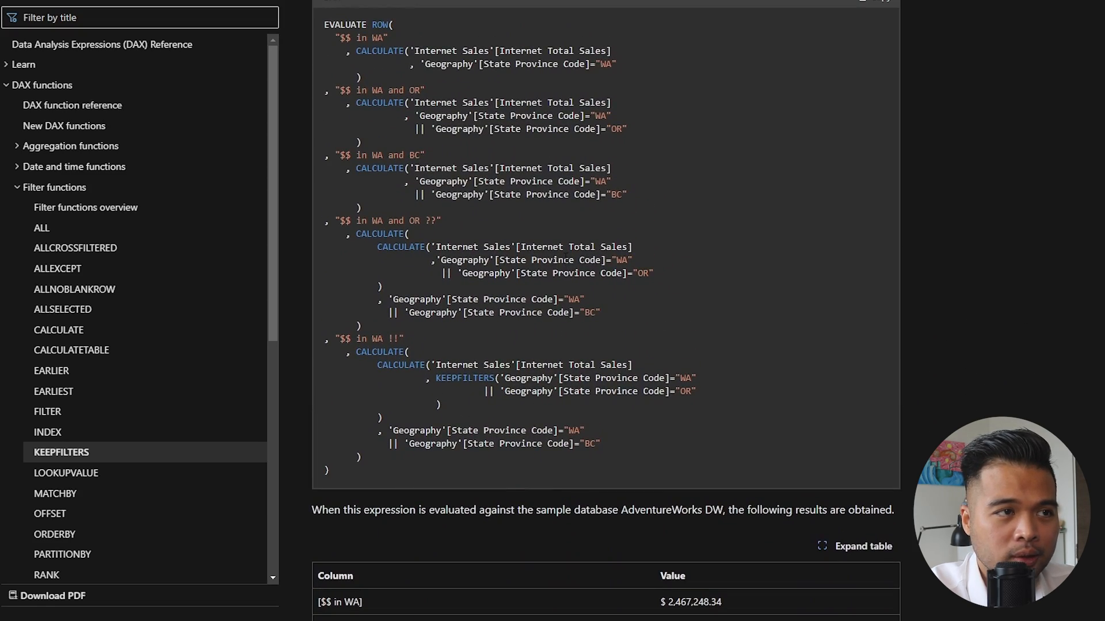
pyautogui.scroll(2, 564, 258)
pyautogui.scroll(2, 564, 257)
pyautogui.scroll(-5, 566, 263)
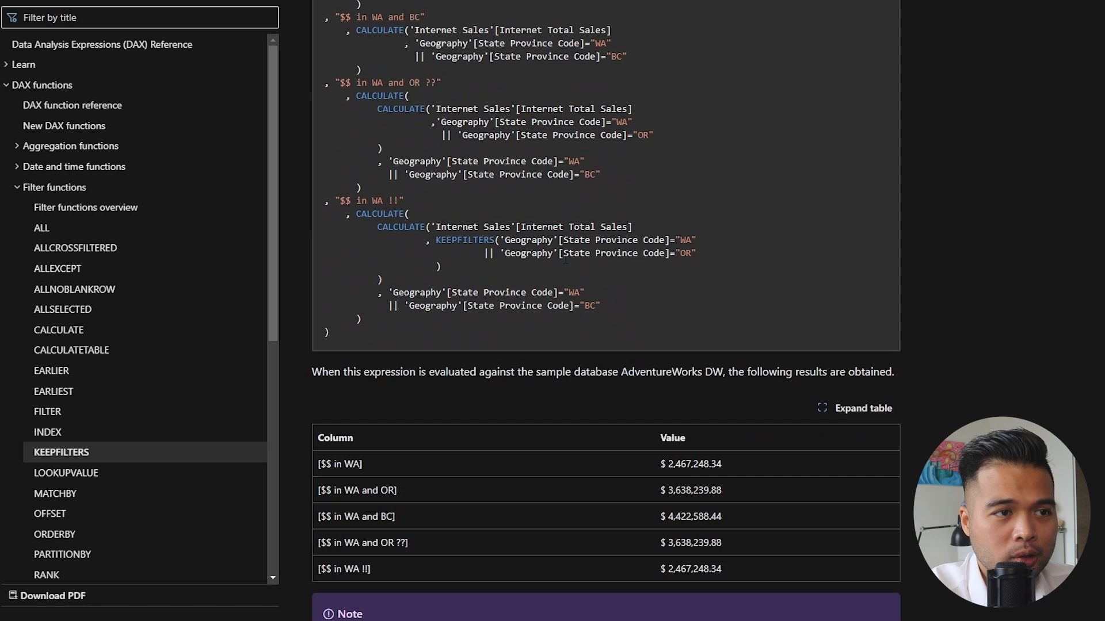
pyautogui.scroll(-3, 565, 262)
pyautogui.scroll(-3, 565, 262)
pyautogui.scroll(-1, 565, 262)
pyautogui.scroll(-3, 566, 262)
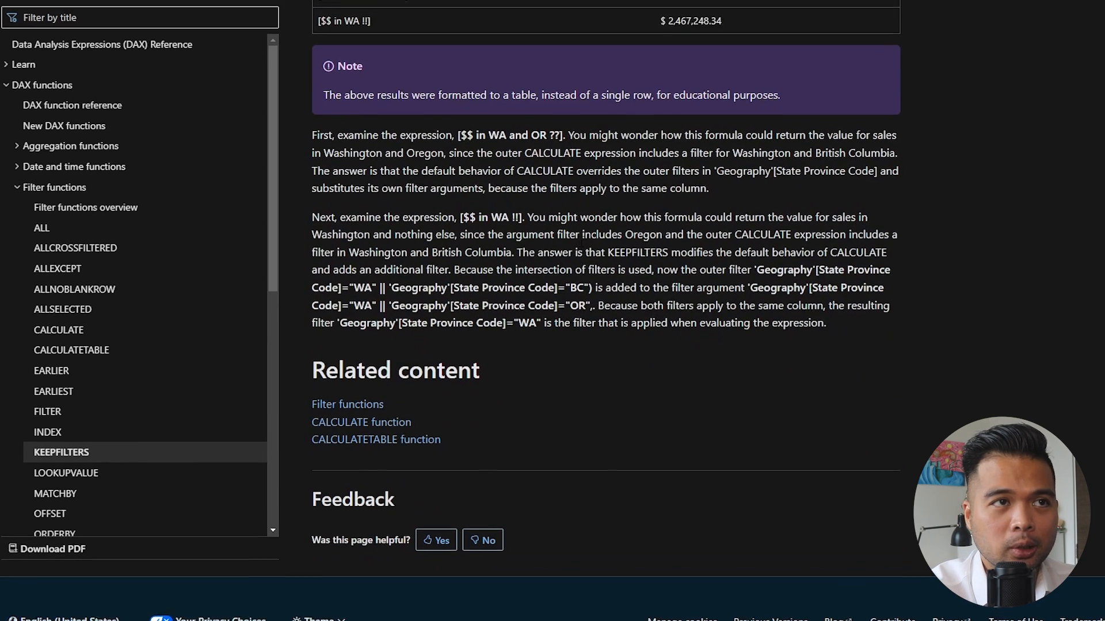
pyautogui.scroll(2, 580, 241)
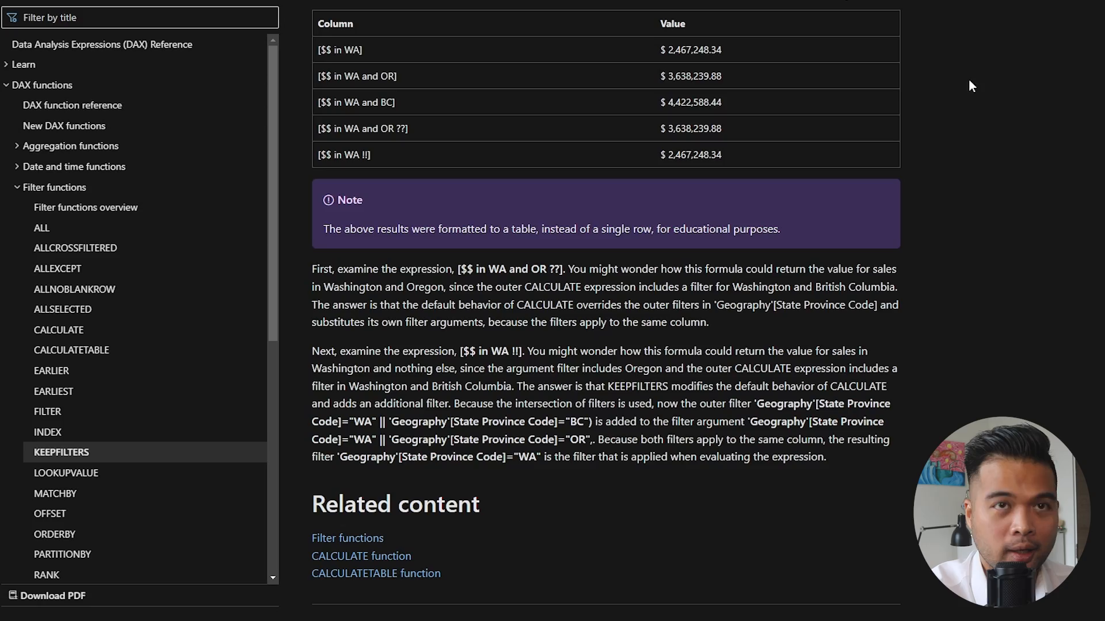
pyautogui.scroll(4, 993, 117)
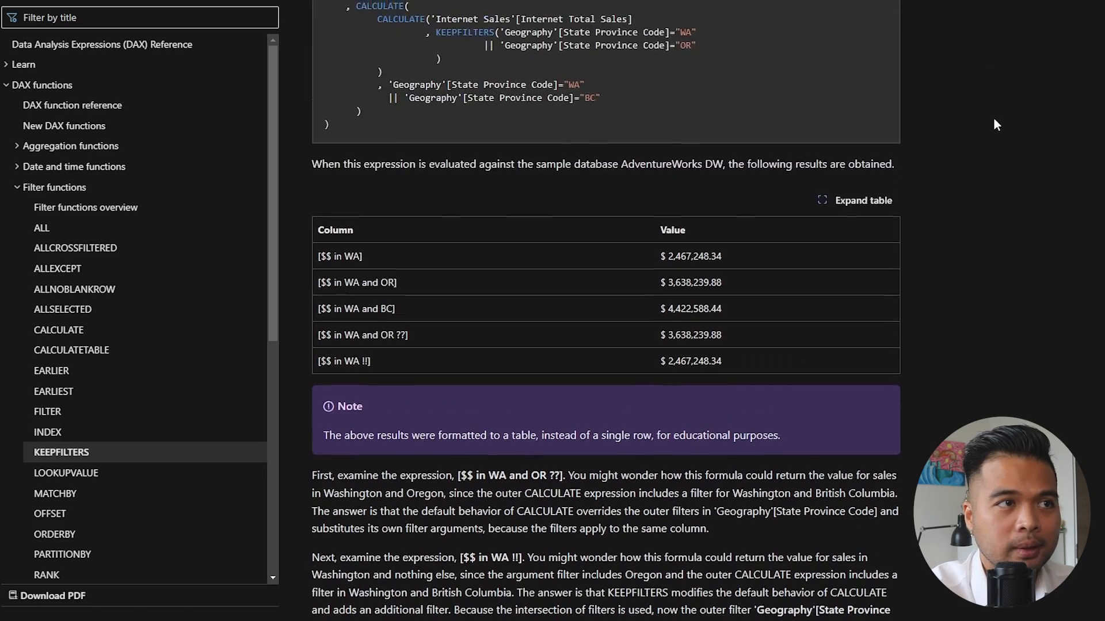
pyautogui.scroll(4, 995, 118)
pyautogui.scroll(4, 995, 117)
pyautogui.scroll(1, 994, 118)
pyautogui.scroll(3, 969, 87)
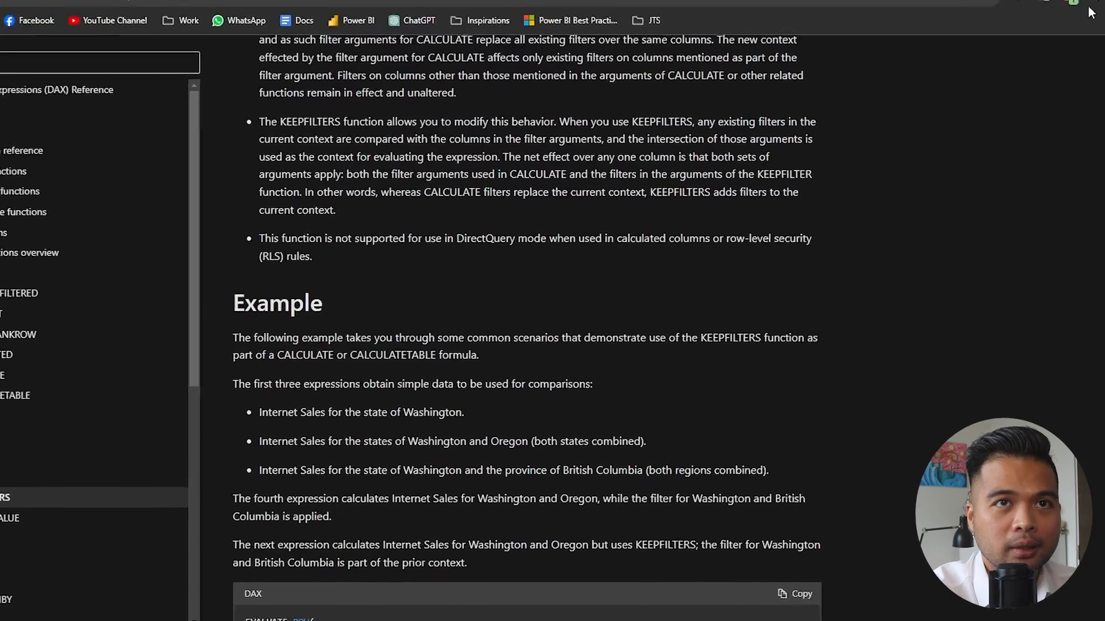
# Switch back from the KEEPFILTERS article to the Power BI report
pyautogui.hotkey('alt', 'Tab')
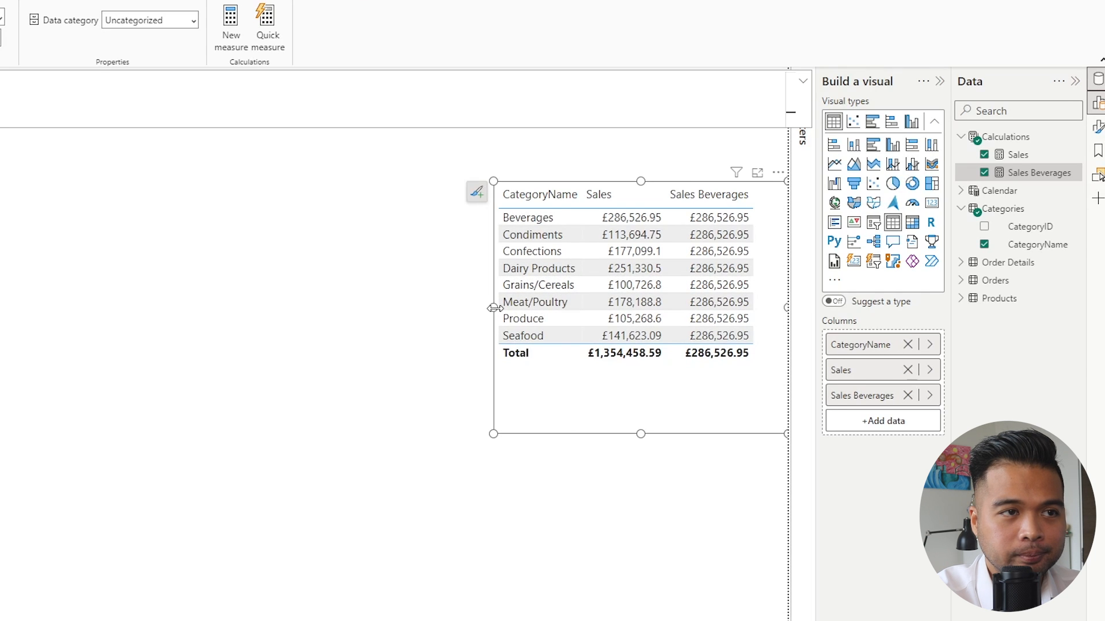
# Create measure Sales Keep Filters Beverages = CALCULATE([Sales], KEEPFILTERS(Categories[CategoryName] = "Beverages"))
pyautogui.moveTo(493, 307); pyautogui.dragTo(383, 308)
pyautogui.rightClick(1017, 141)
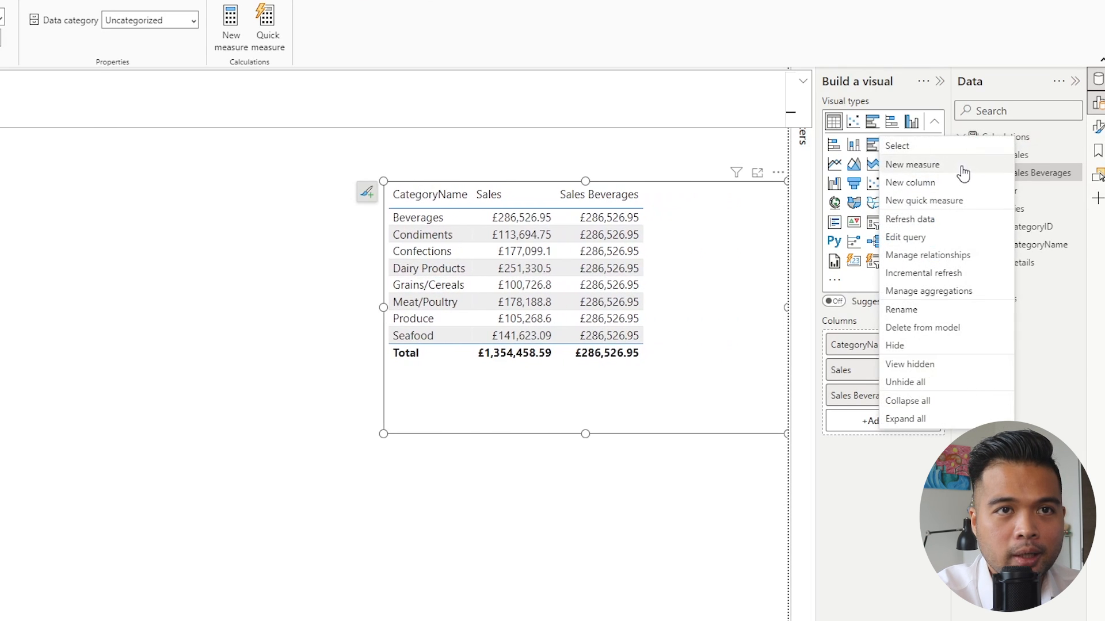
pyautogui.click(912, 164)
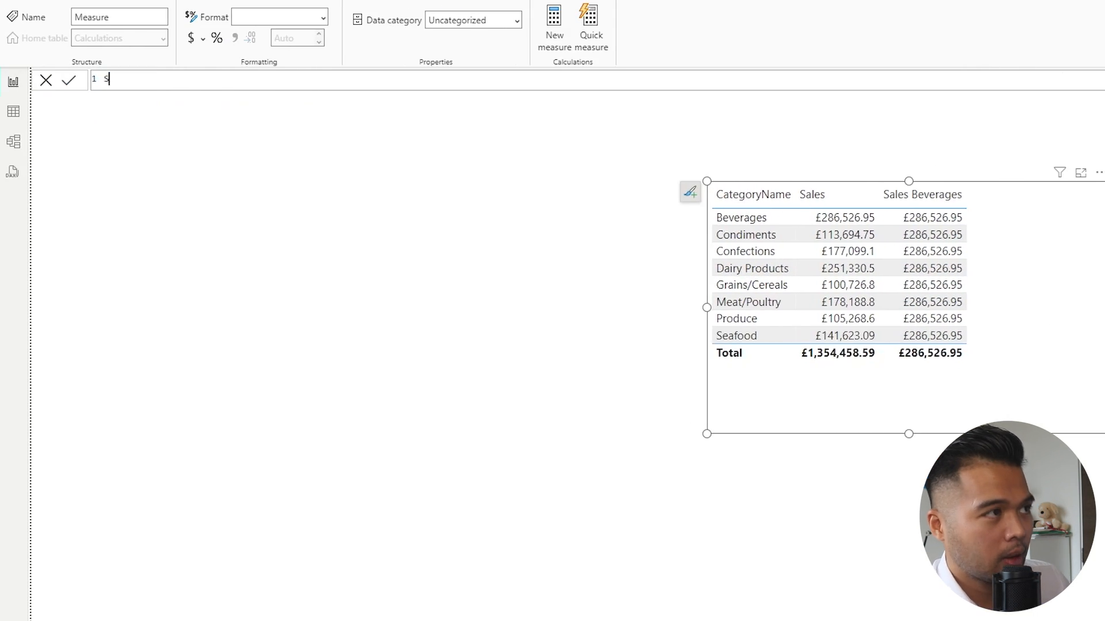
pyautogui.write('Sales')
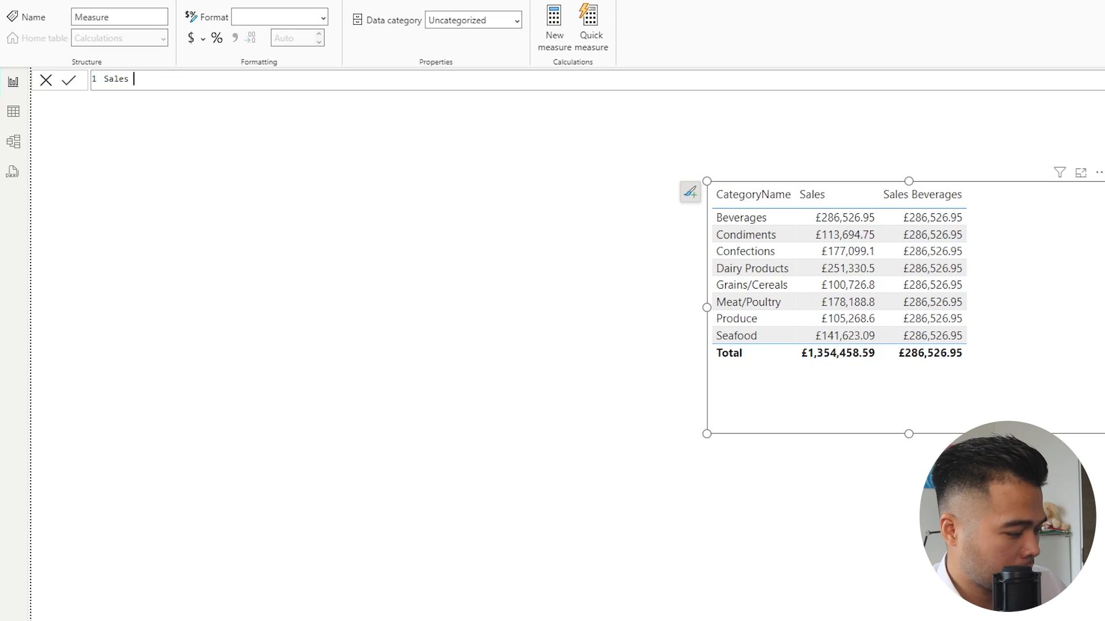
pyautogui.write(' Keep Filters ')
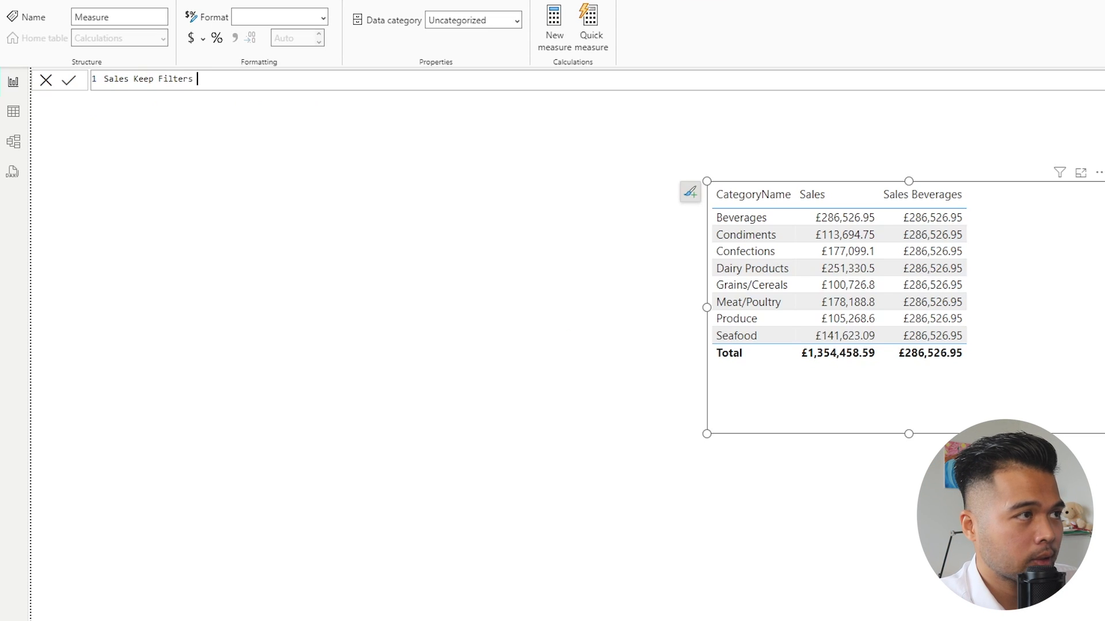
pyautogui.write('Beverag')
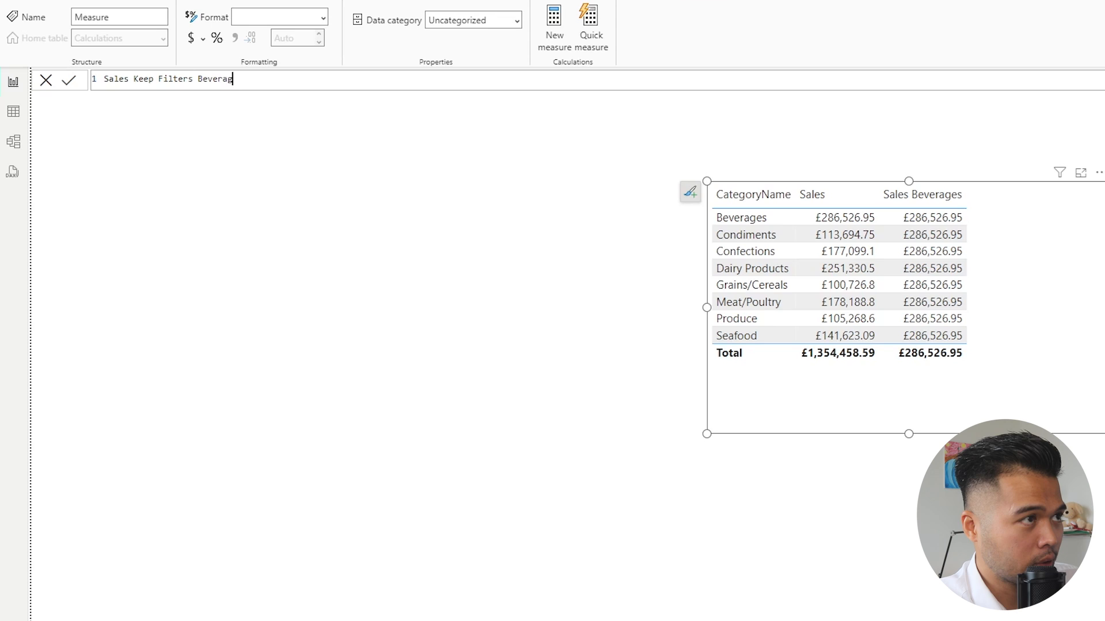
pyautogui.write('es =')
pyautogui.hotkey('shift', 'Return')
pyautogui.write('C')
pyautogui.press('Tab')
pyautogui.write('(')
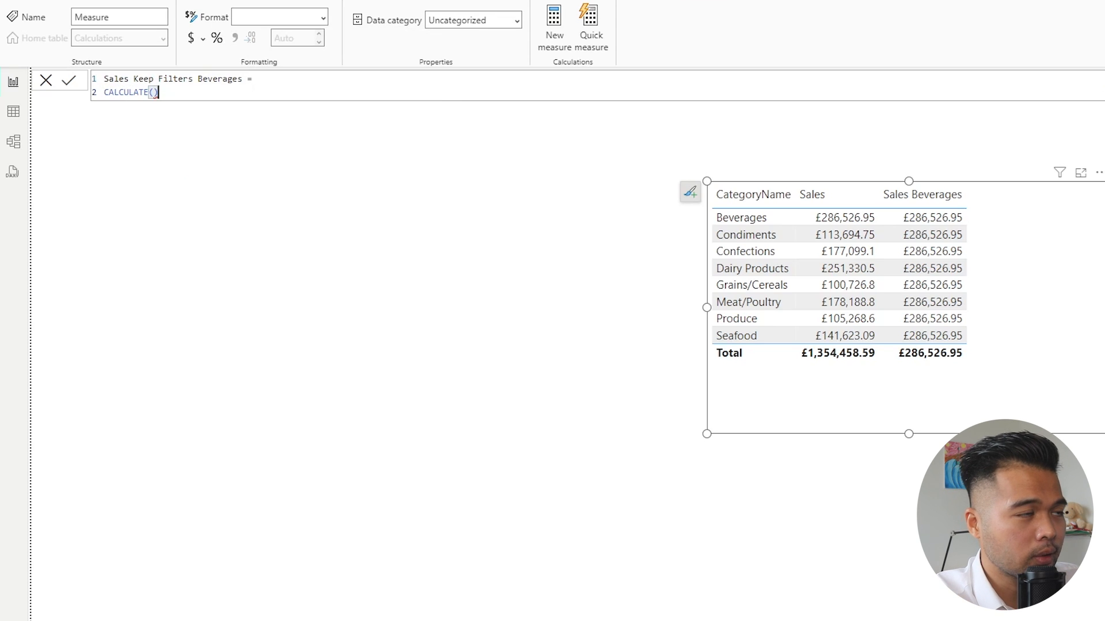
pyautogui.hotkey('shift', 'Return')
pyautogui.write('[Sales')
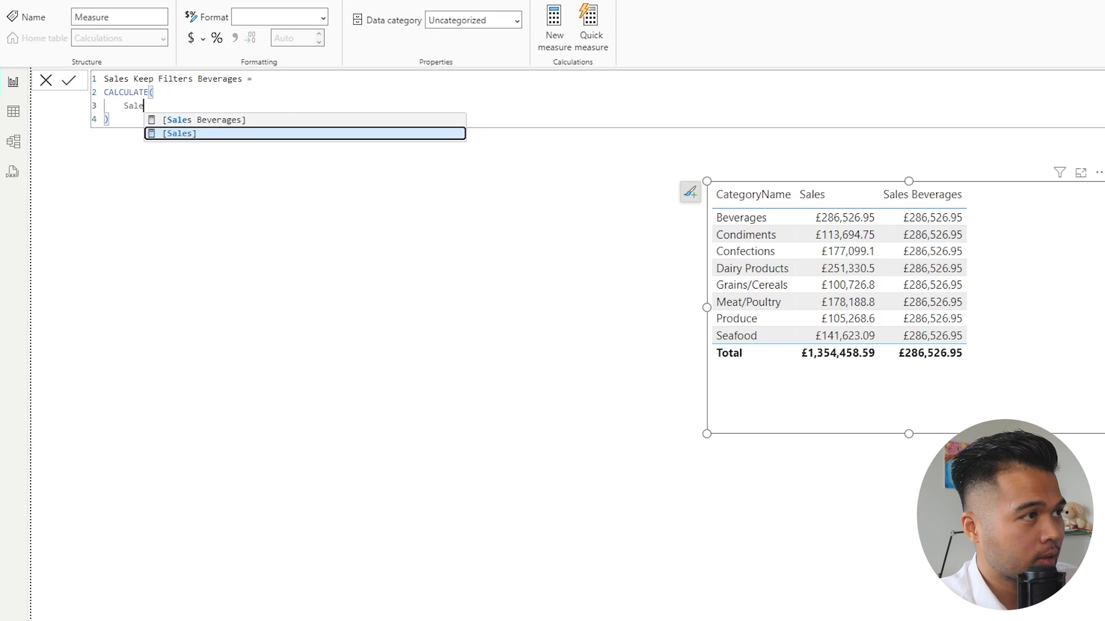
pyautogui.press('Tab')
pyautogui.hotkey('shift', 'Return')
pyautogui.write(',')
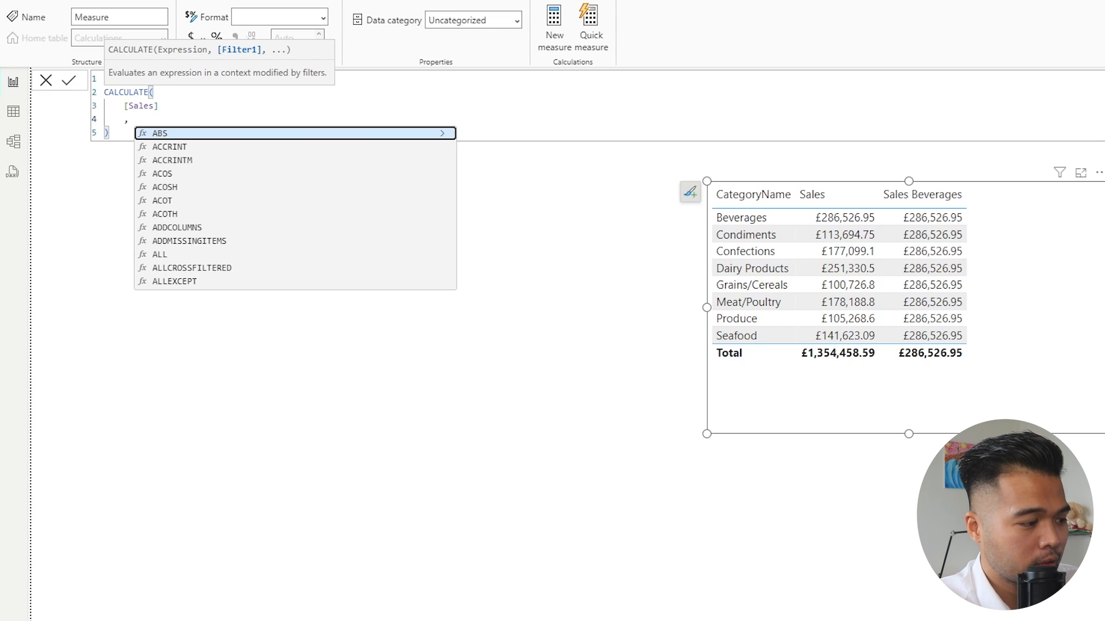
pyautogui.write(' KEEPFILTE')
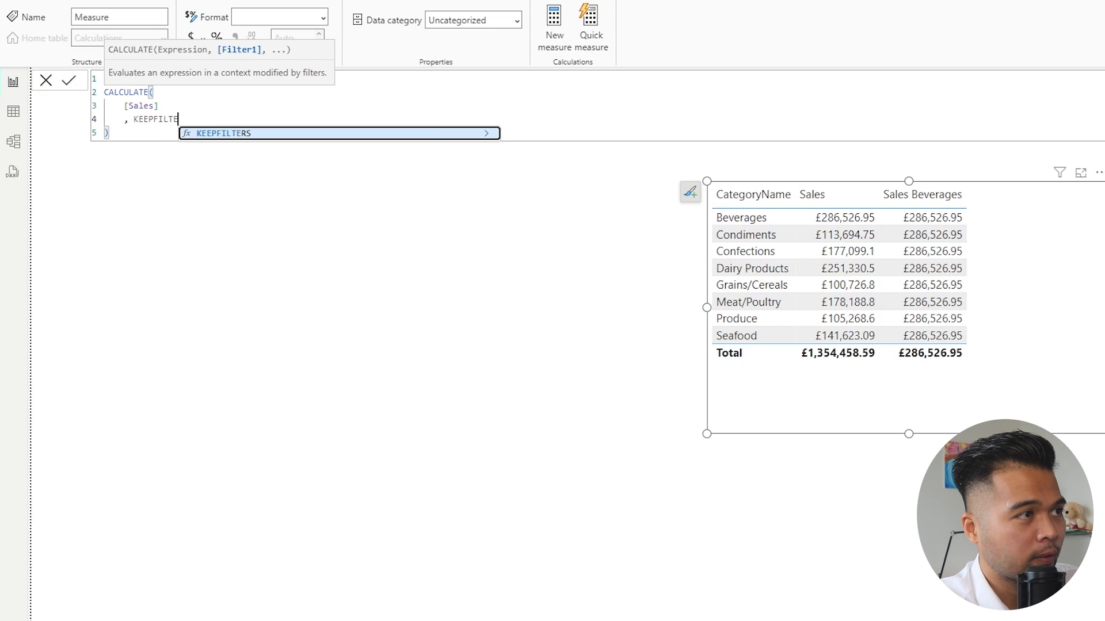
pyautogui.write('RS(')
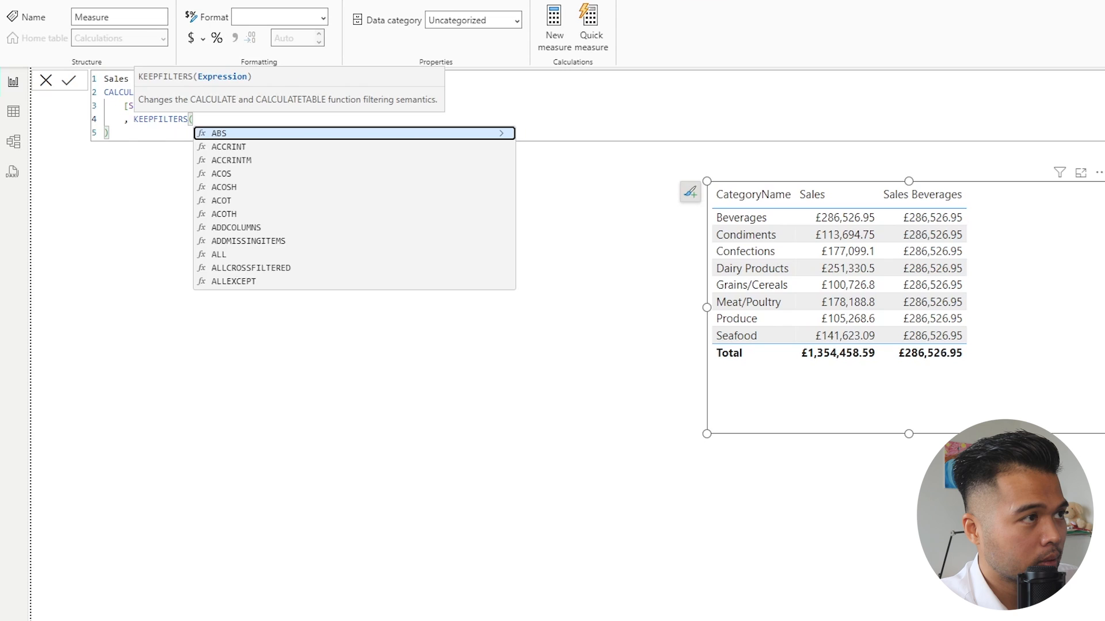
pyautogui.write('categor')
pyautogui.press('Down')
pyautogui.press('Tab')
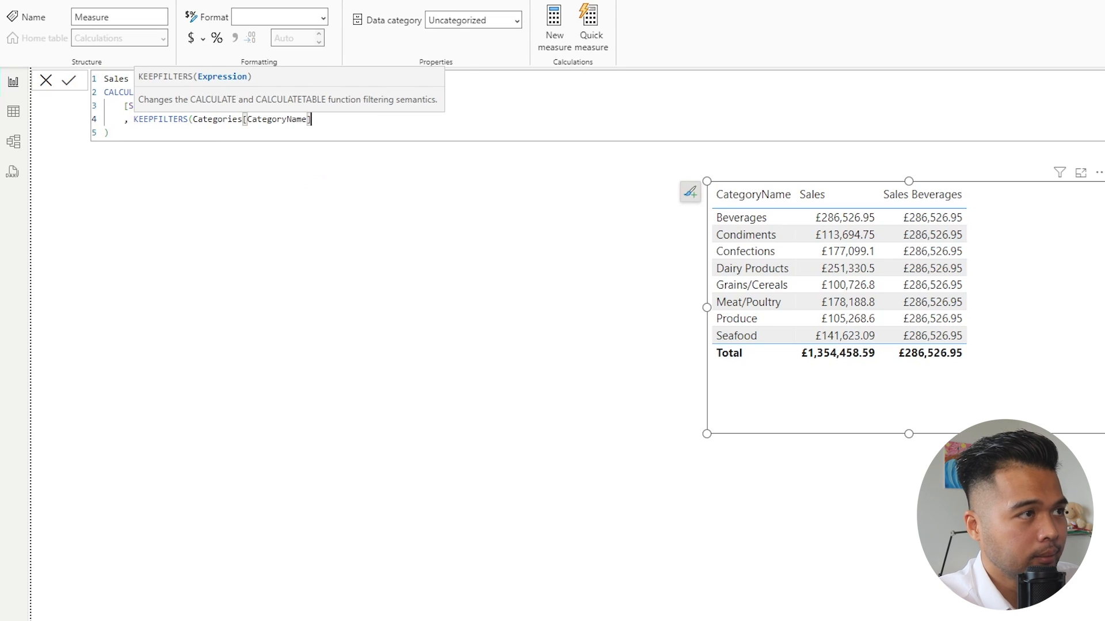
pyautogui.write('= "Beverages")')
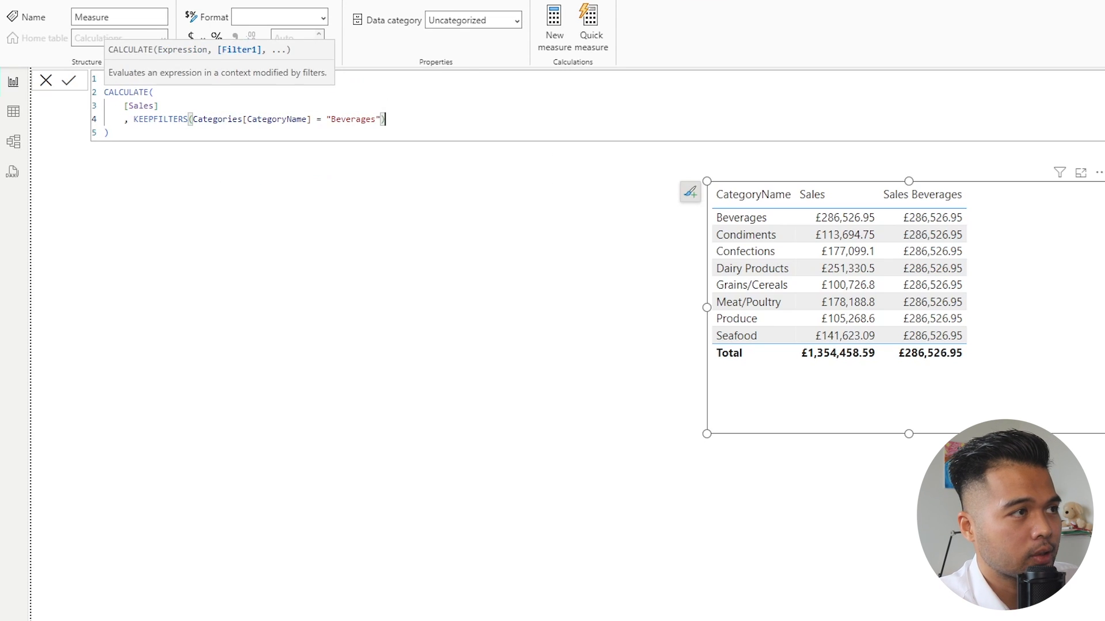
# Add the Sales Keep Filters Beverages measure to the category table
pyautogui.moveTo(1032, 190); pyautogui.dragTo(717, 283)
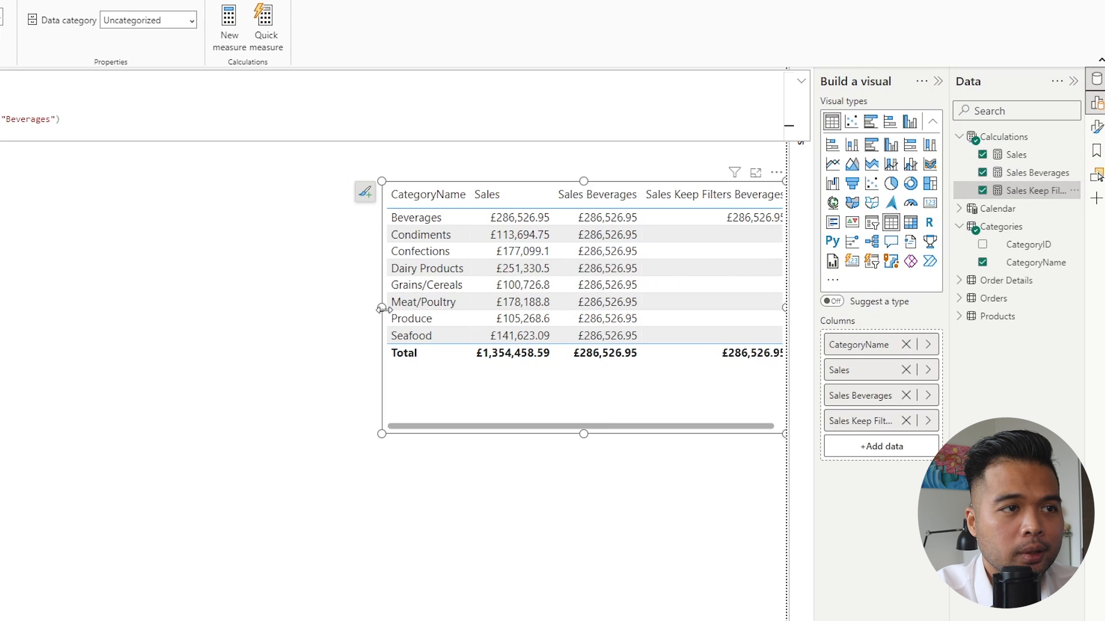
pyautogui.moveTo(382, 309); pyautogui.dragTo(362, 309)
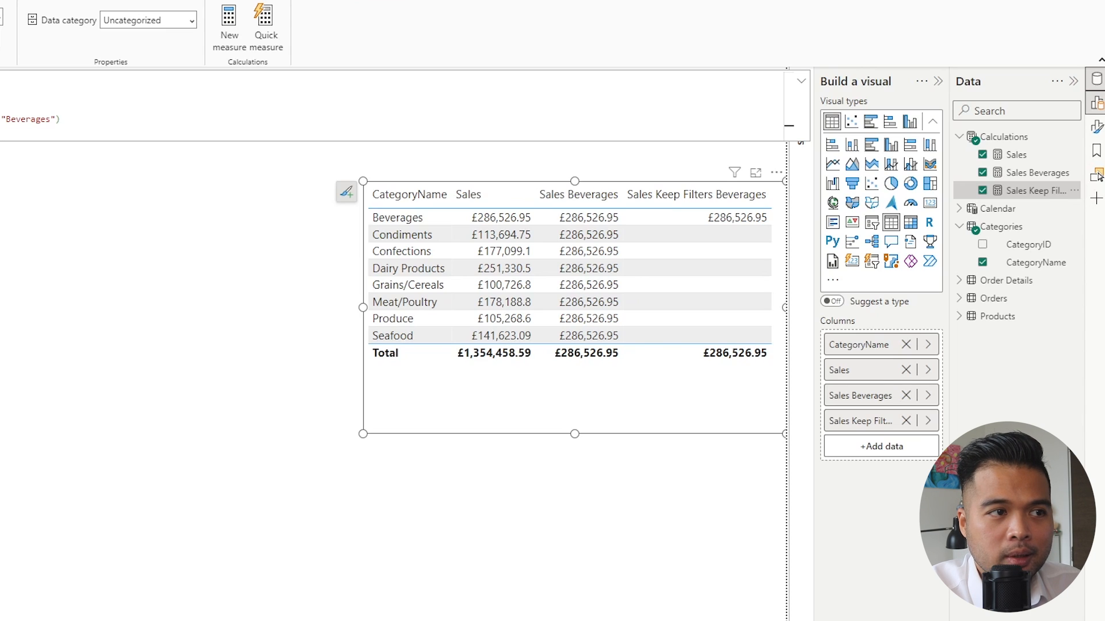
# Close the formula editor and stretch the table visual much taller, leaving it selected
pyautogui.click(591, 528)
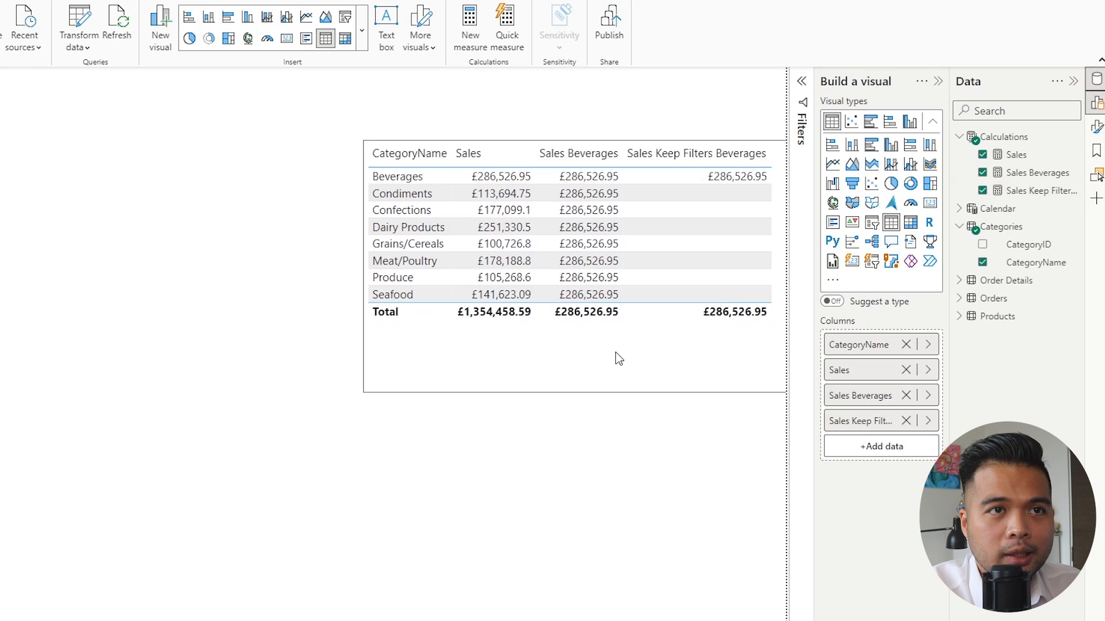
pyautogui.moveTo(574, 389); pyautogui.dragTo(649, 604)
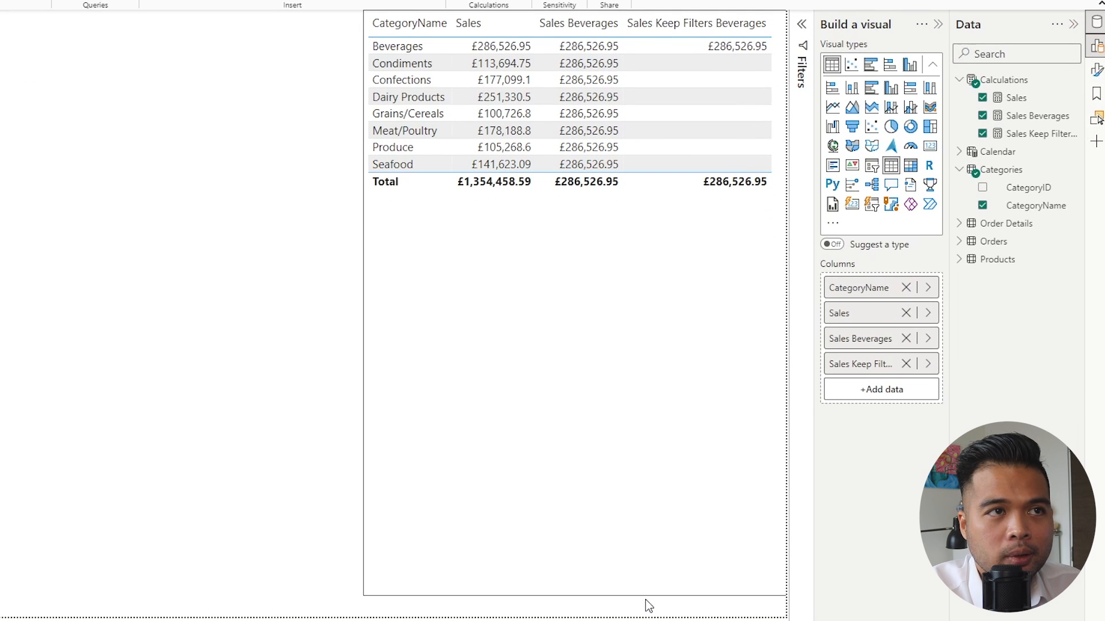
pyautogui.click(649, 604)
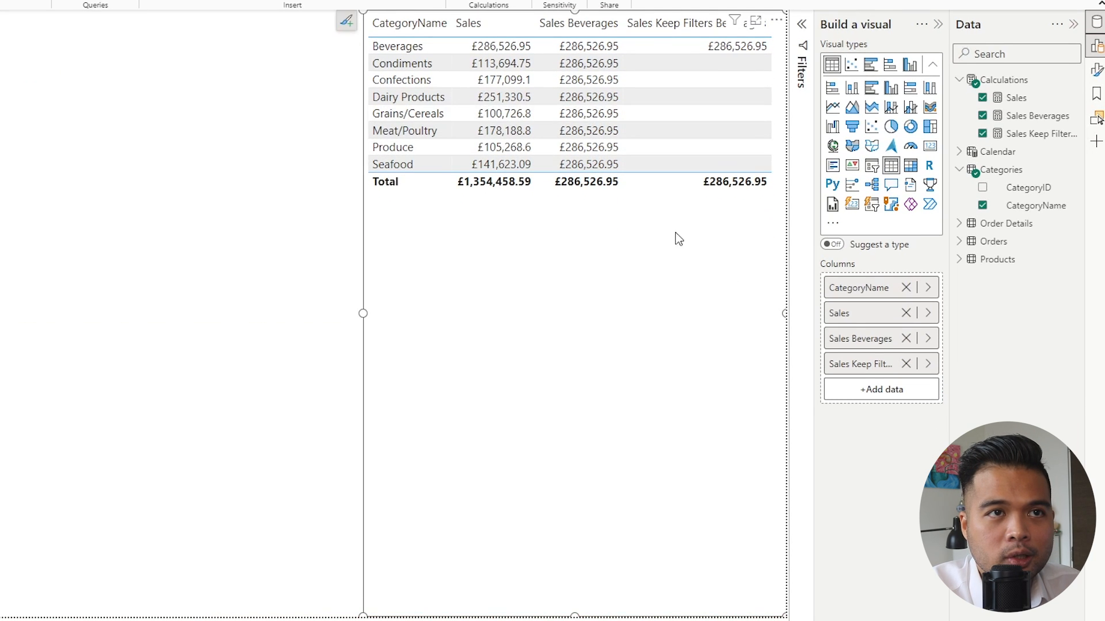
pyautogui.click(268, 256)
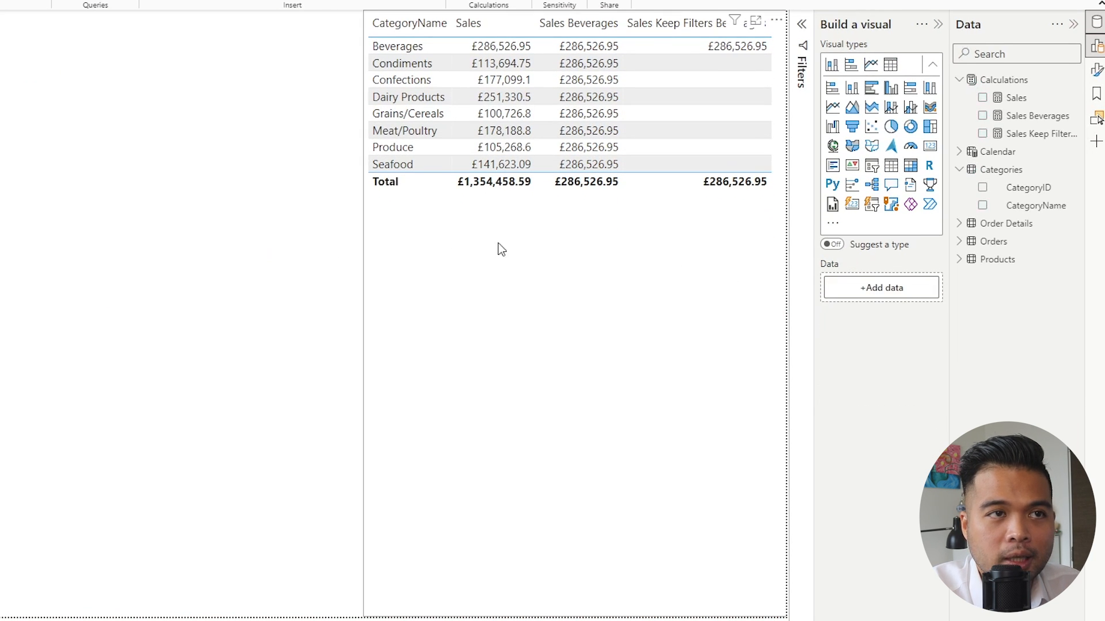
pyautogui.click(566, 295)
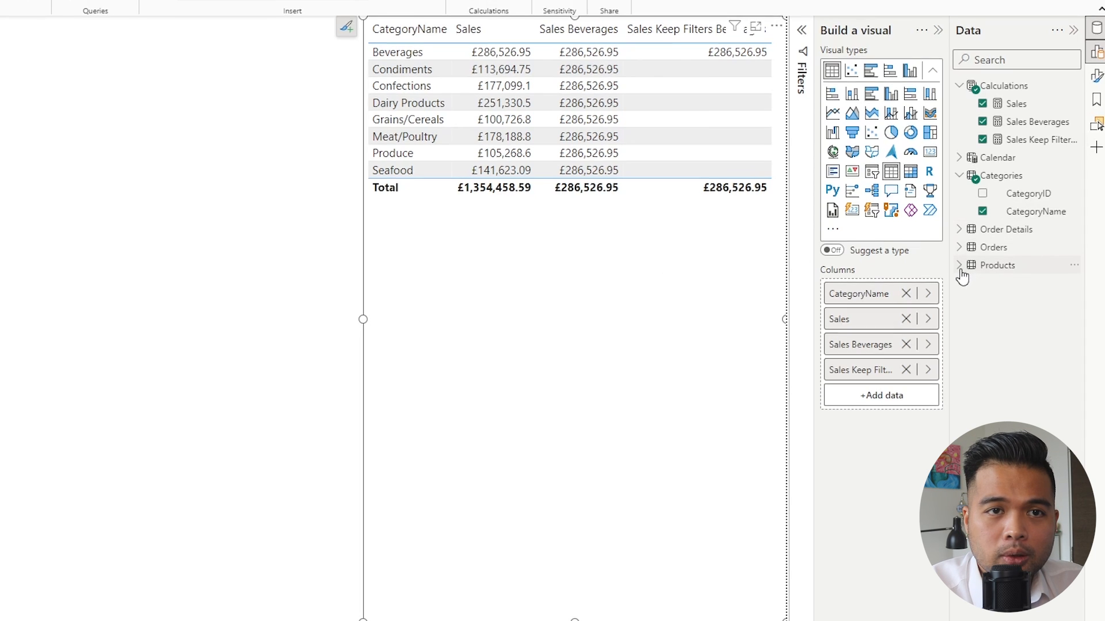
# Add ProductName after CategoryName and widen the table to show all three measure columns
pyautogui.click(960, 266)
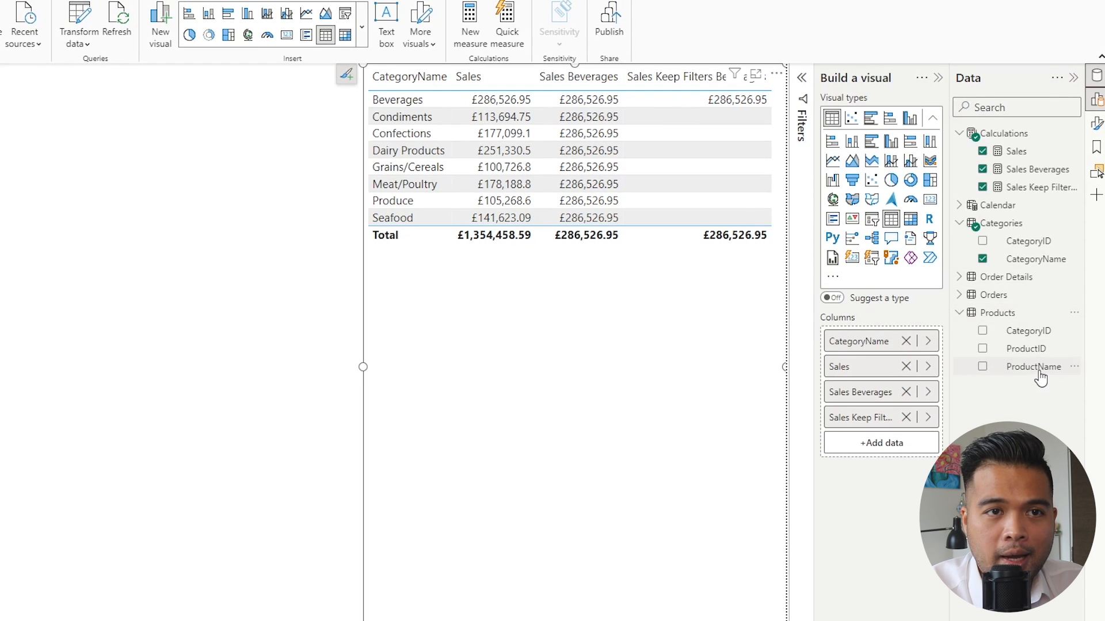
pyautogui.moveTo(1033, 367); pyautogui.dragTo(881, 357)
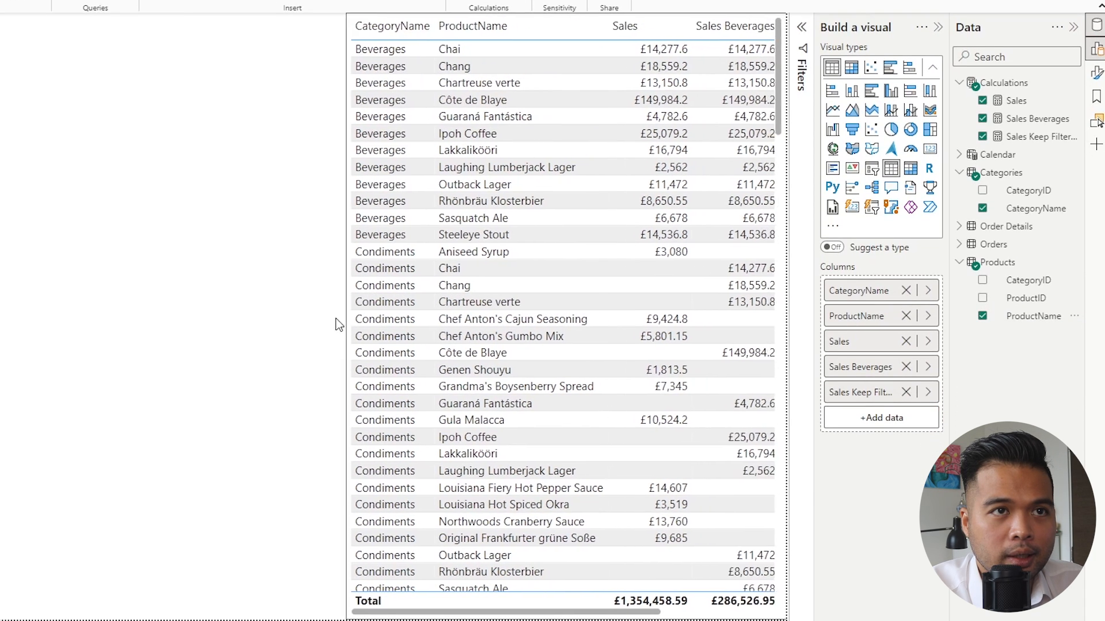
pyautogui.moveTo(345, 319); pyautogui.dragTo(178, 316)
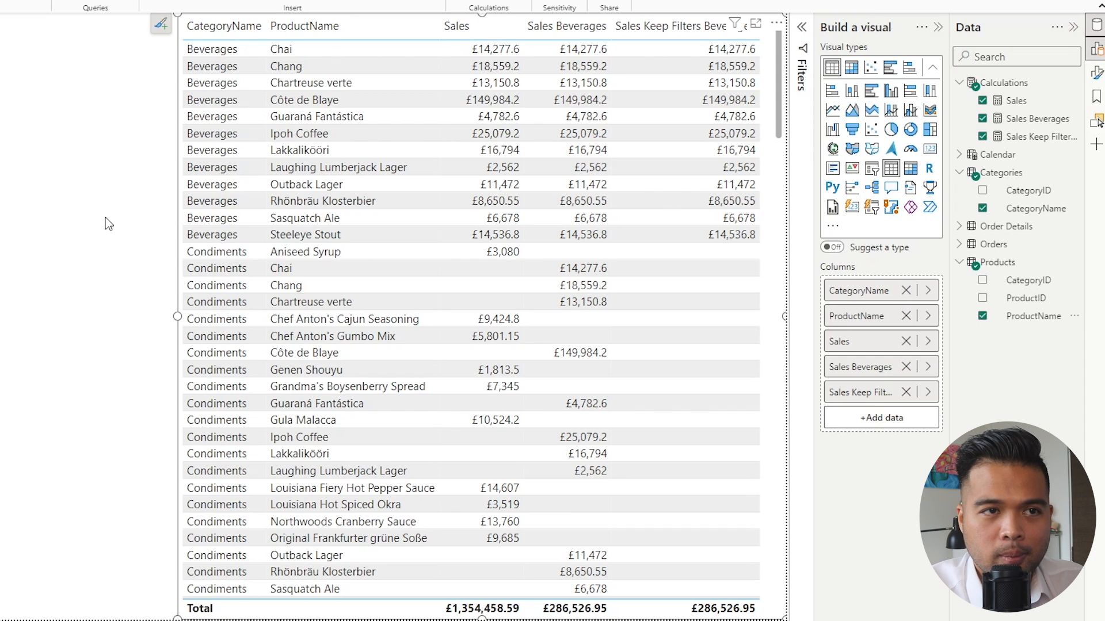
pyautogui.scroll(-5, 724, 328)
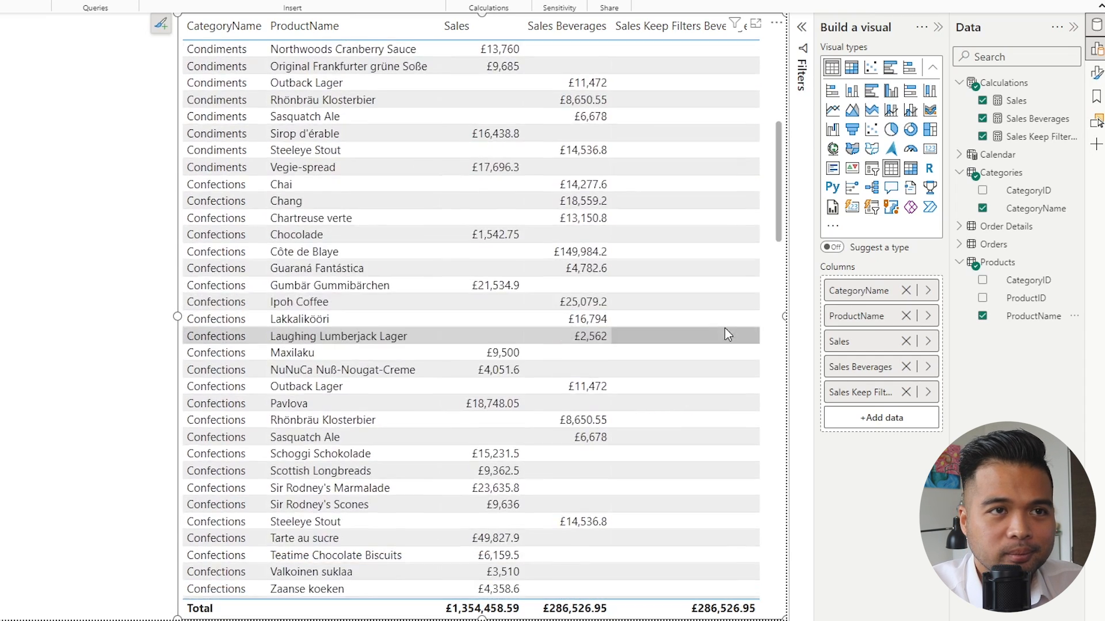
pyautogui.scroll(-5, 724, 326)
pyautogui.scroll(5, 724, 327)
pyautogui.scroll(3, 724, 327)
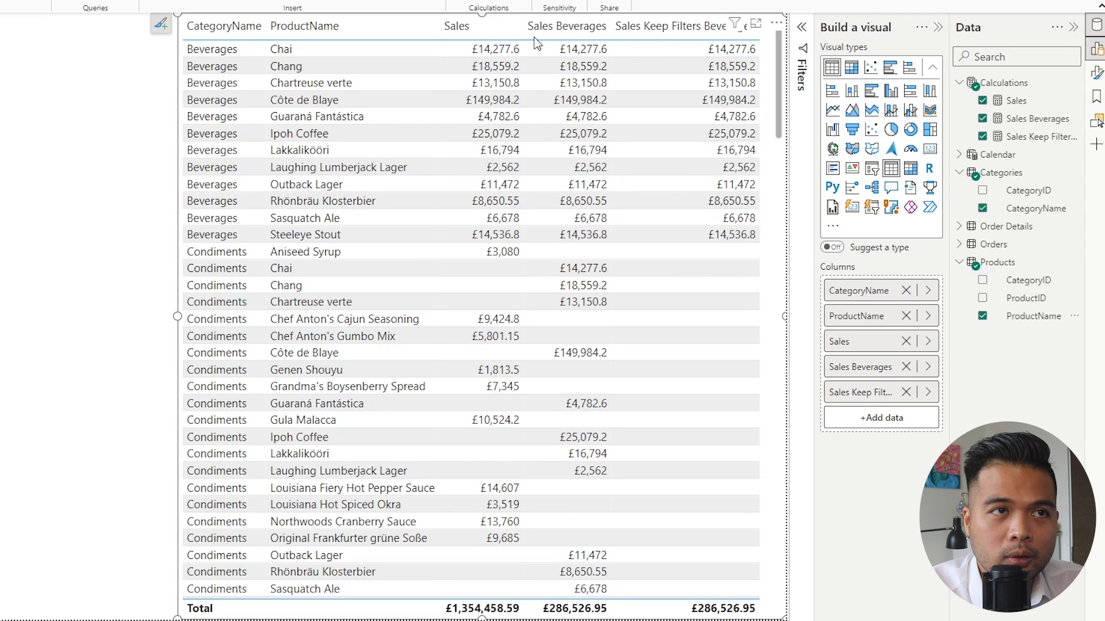
# Sort the product table by Sales Beverages, highest first
pyautogui.click(567, 32)
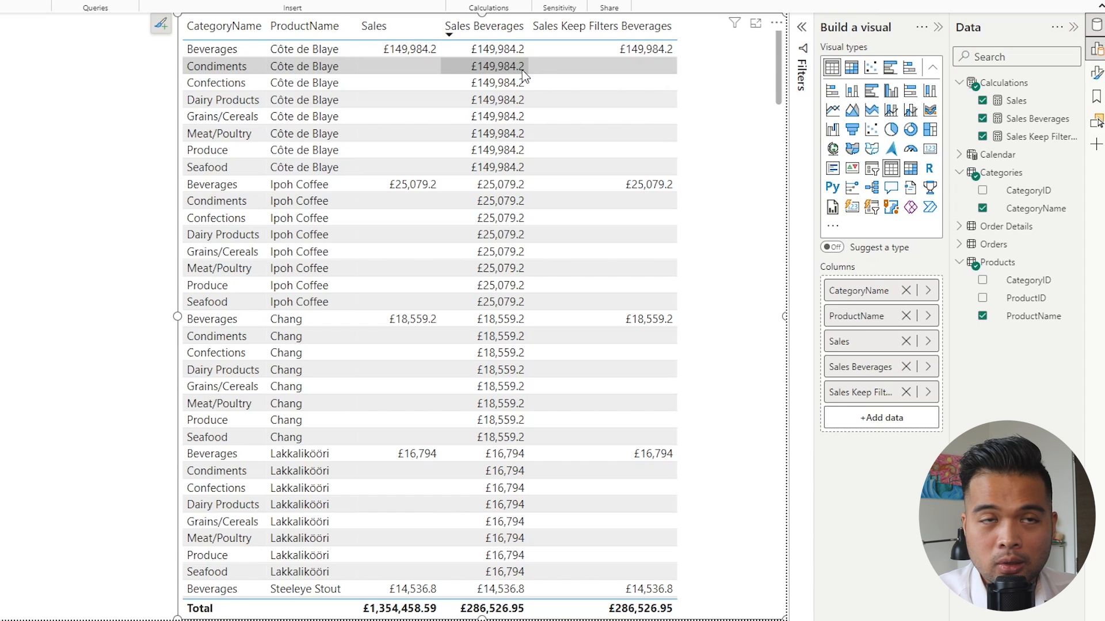
pyautogui.scroll(-1, 518, 345)
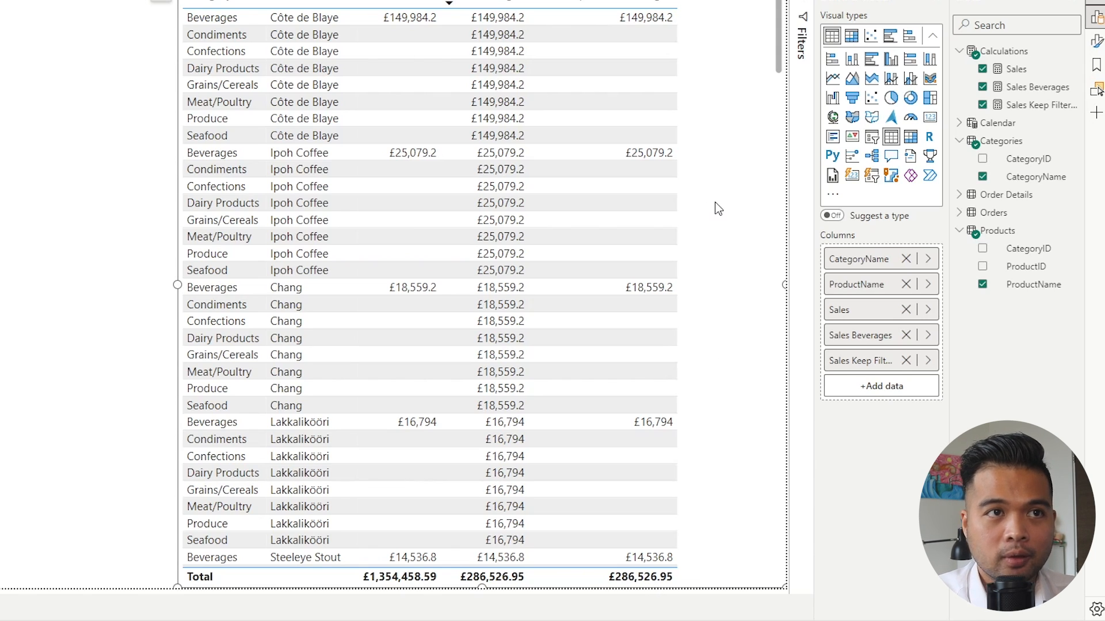
pyautogui.scroll(1, 643, 51)
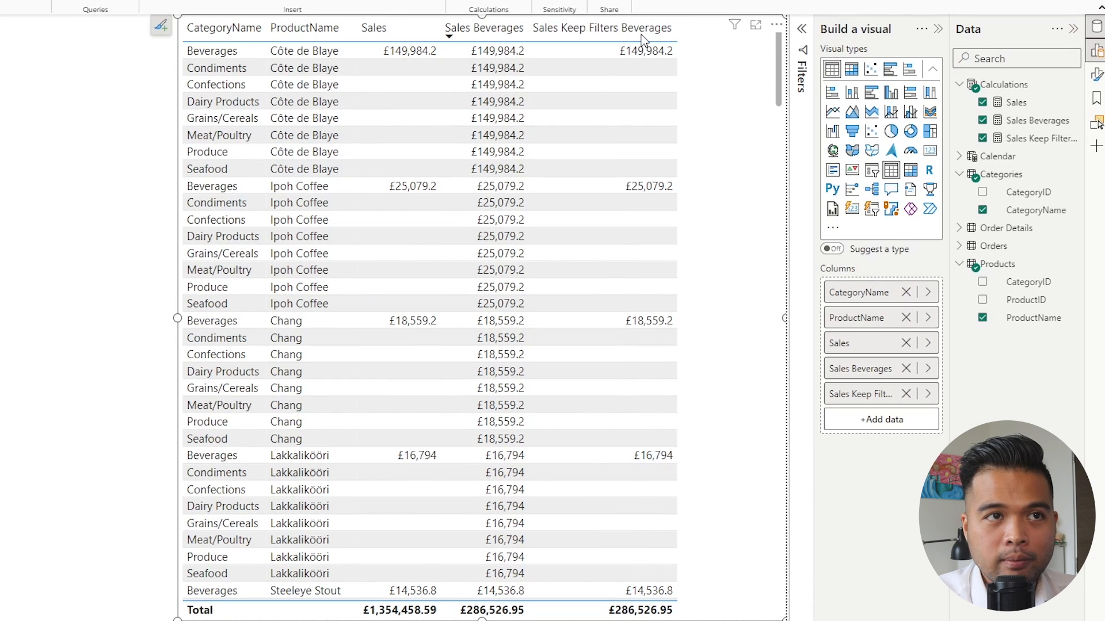
# Sort the product table by Sales Keep Filters Beverages, highest first
pyautogui.click(642, 39)
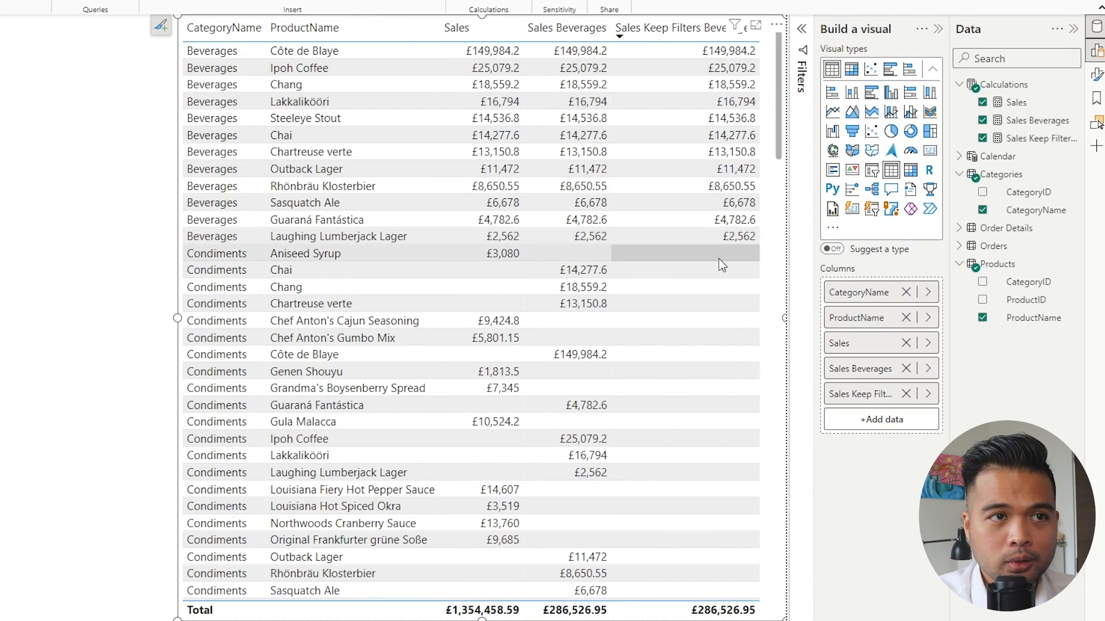